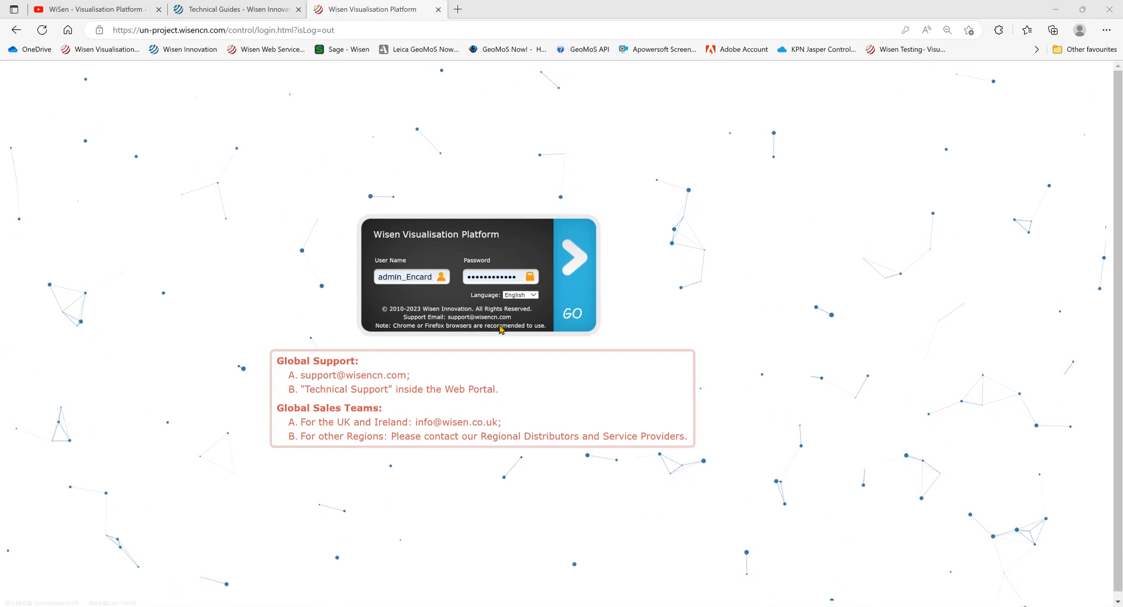
- Sign in to Wisen Visualisation Platform with the prefilled user name and password
left_click(577, 317)
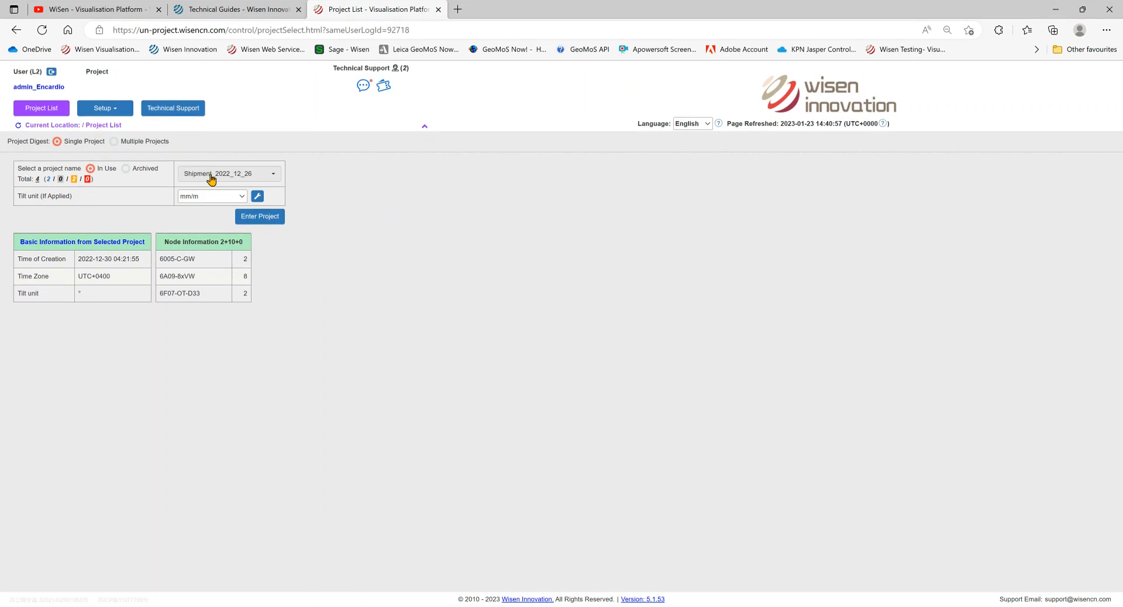
- Keep Shipment_2022_12_26 selected and go to Setup > Administration > Project Admin
left_click(250, 179)
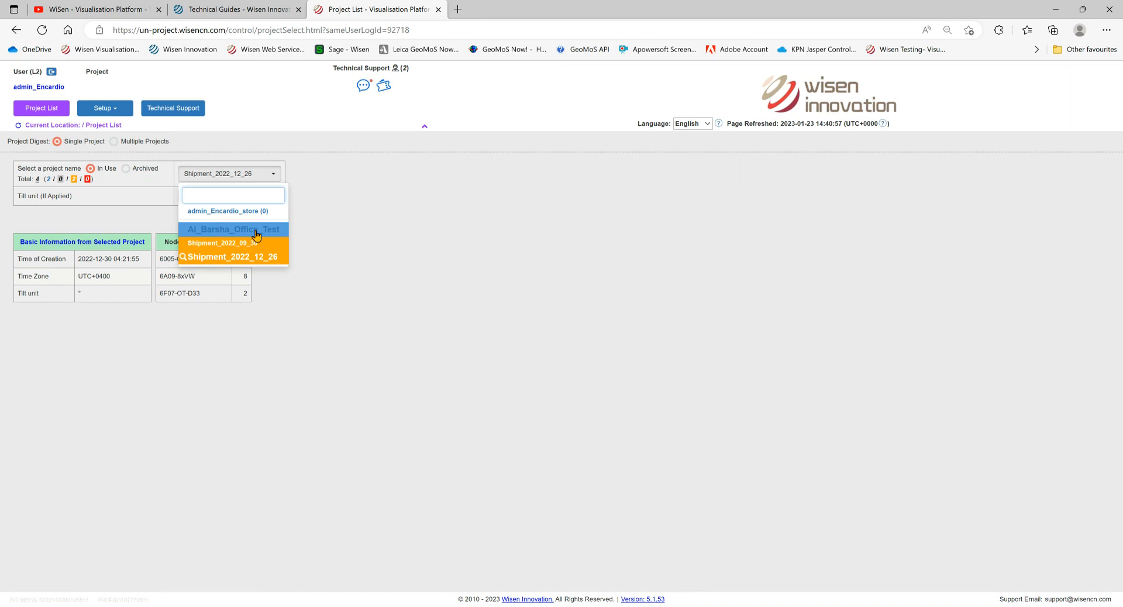
left_click(433, 246)
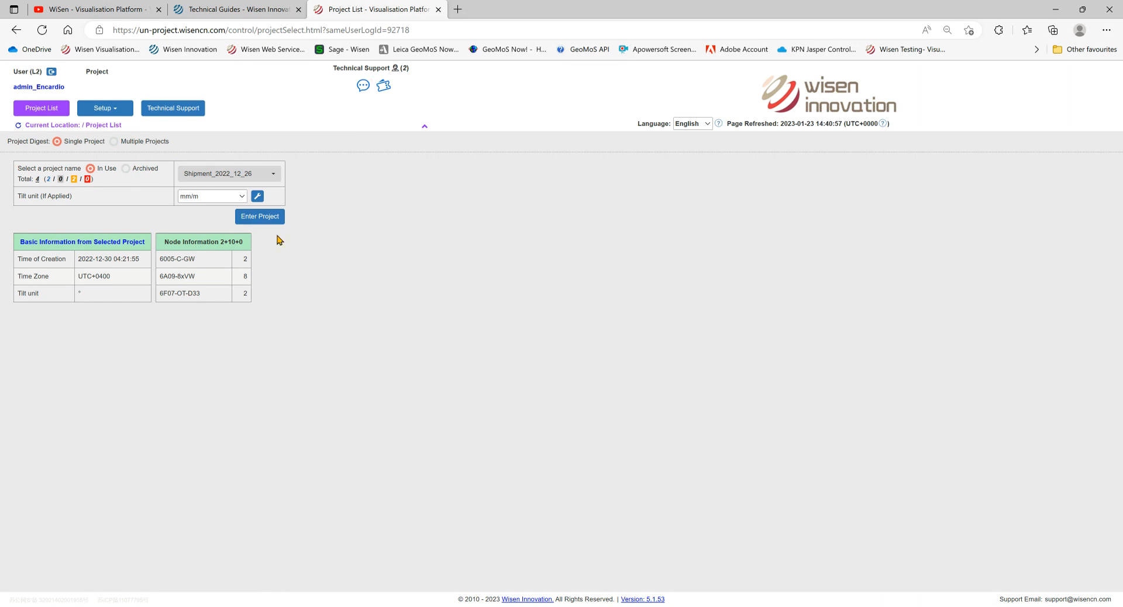
left_click(115, 114)
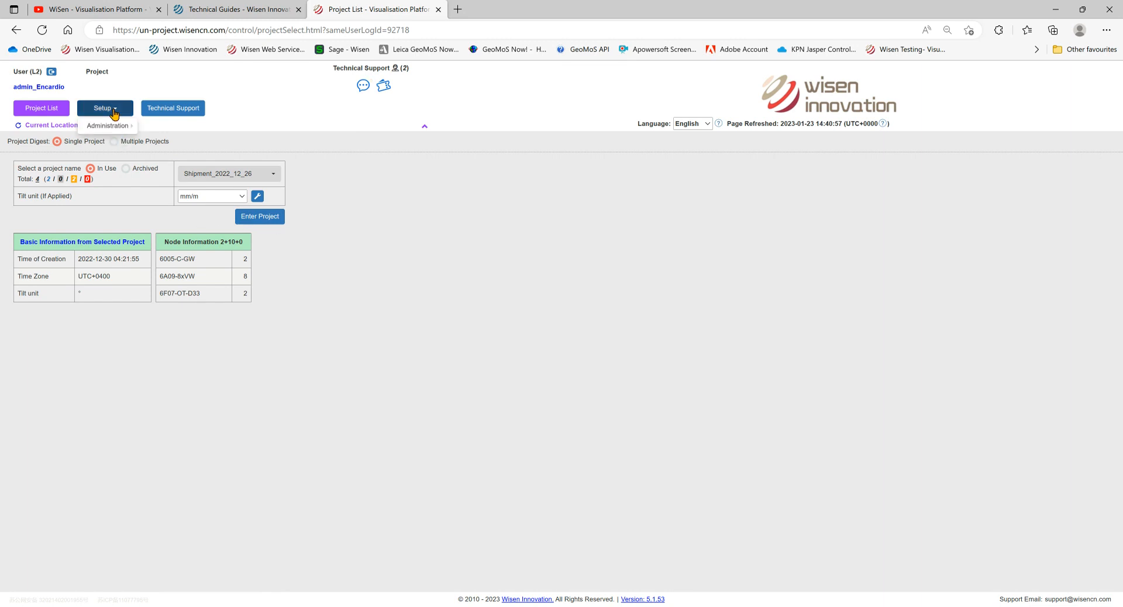
mouse_move(112, 130)
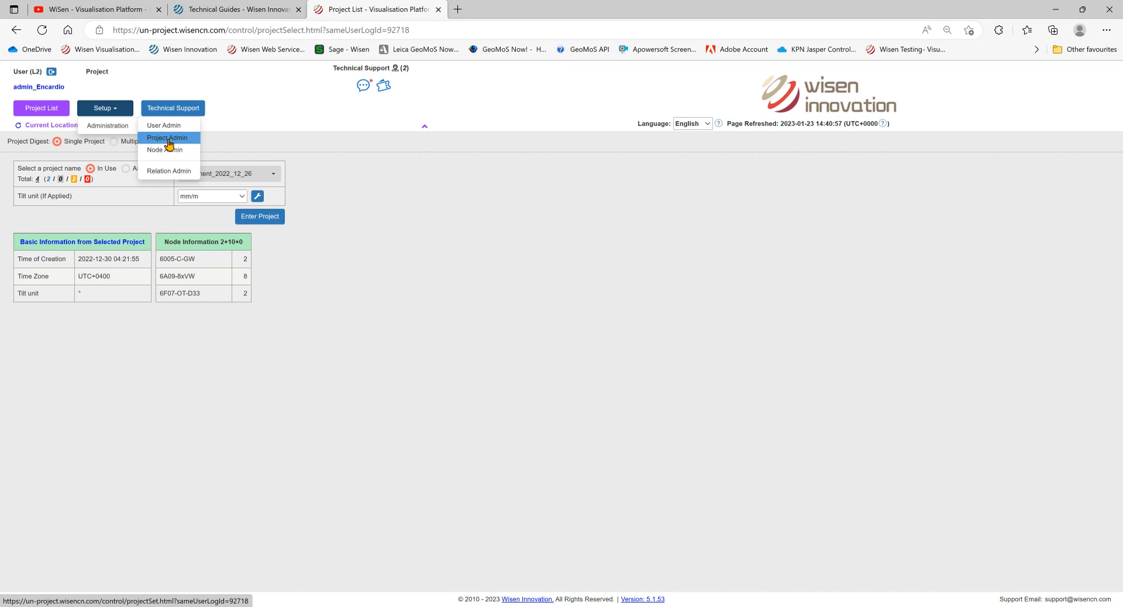
left_click(168, 138)
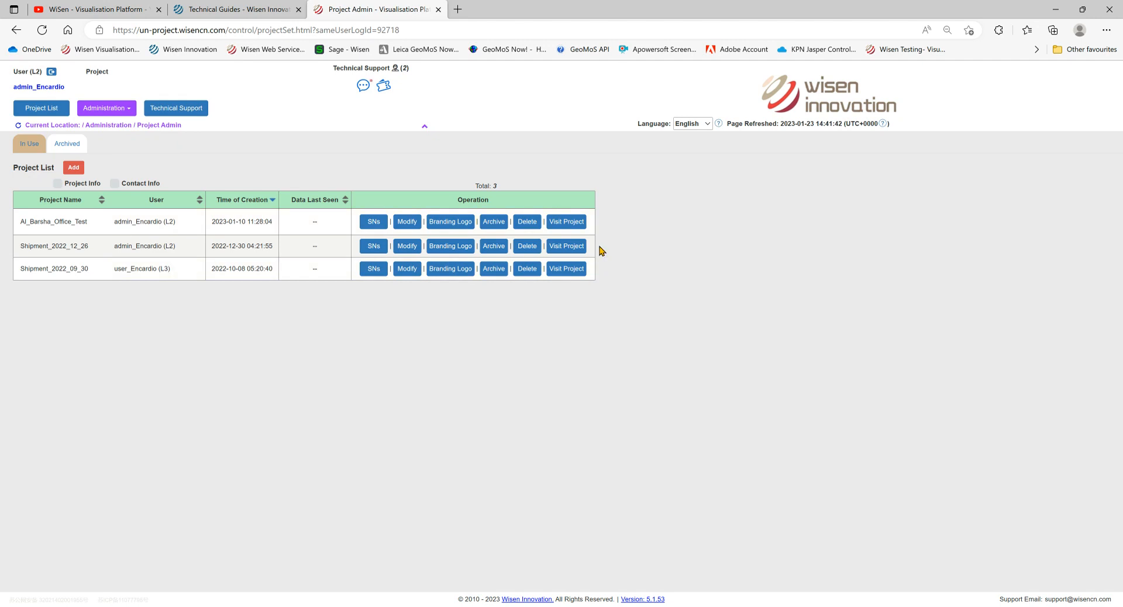
- Add project 'Test' with English language and unchanged region, then return to Project List
left_click(81, 172)
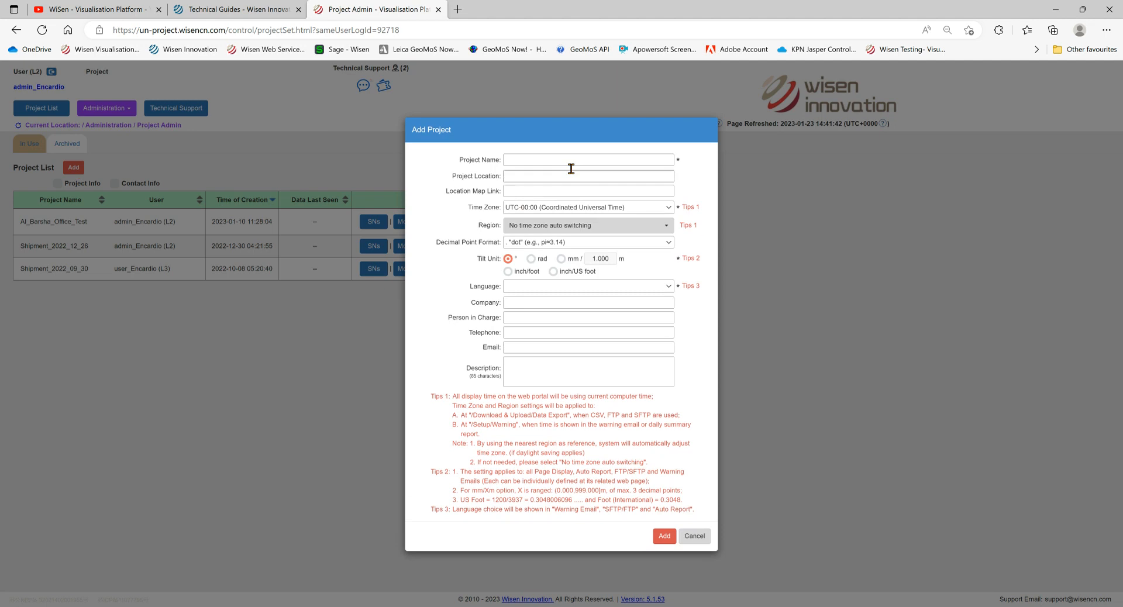
left_click(571, 164)
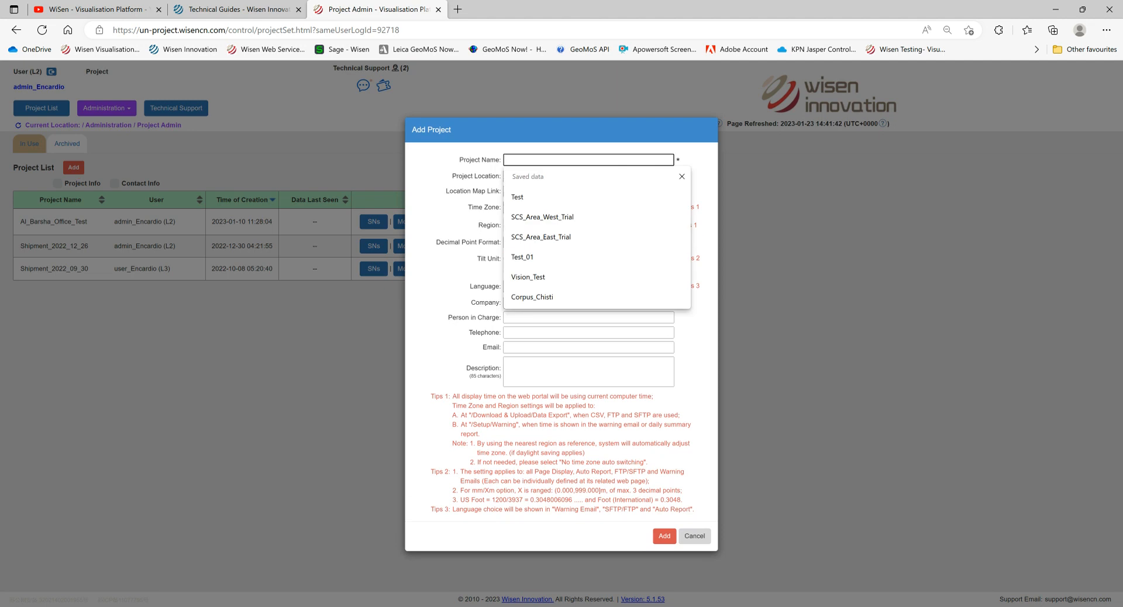
key("Down")
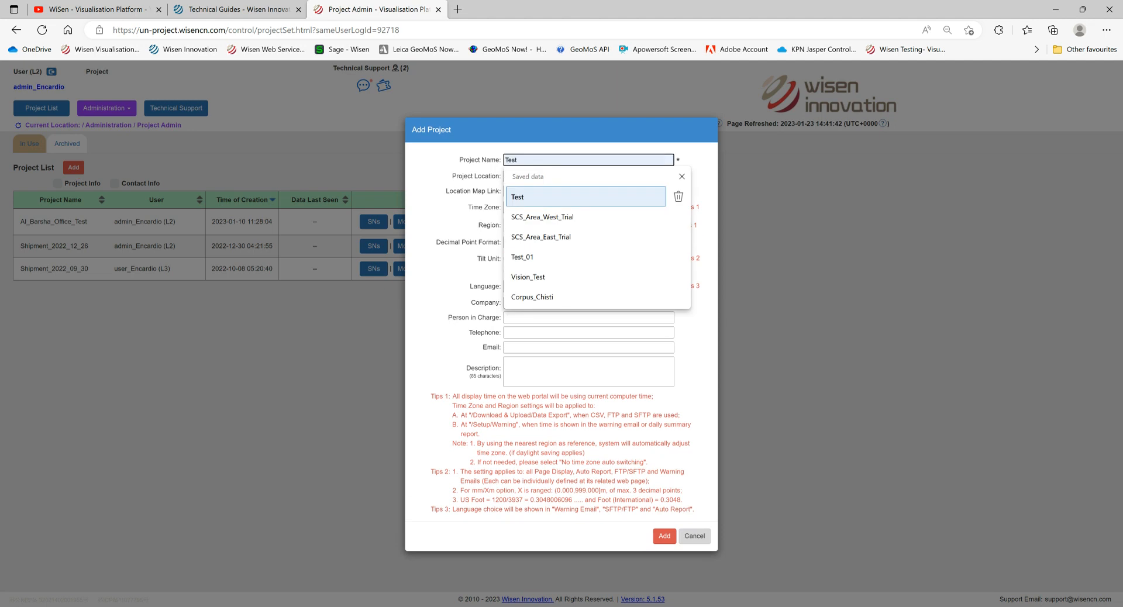
key("Return")
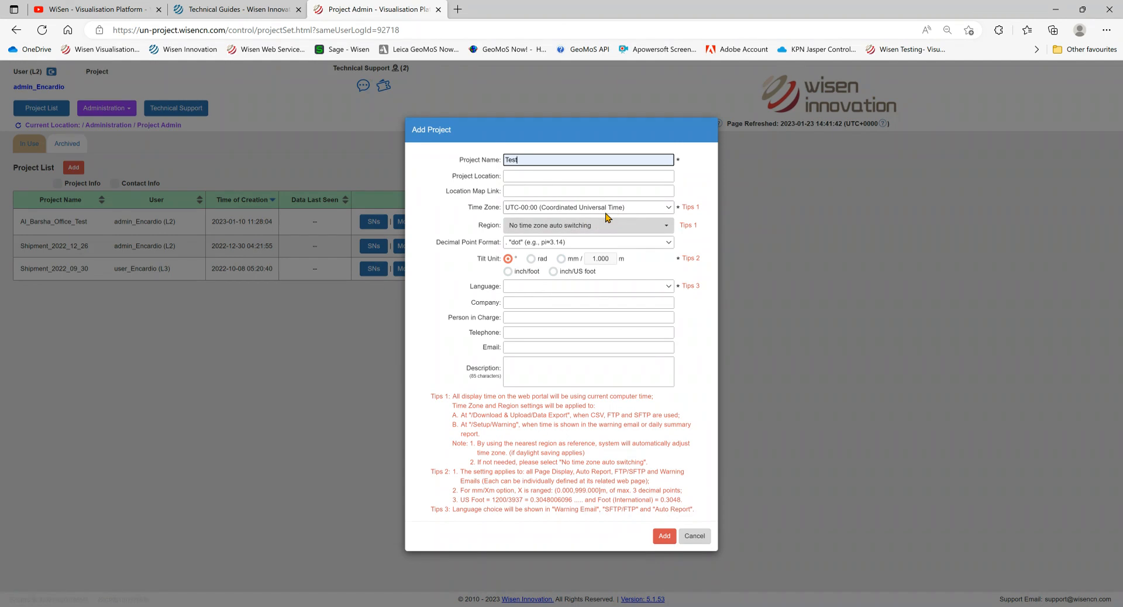
left_click(608, 225)
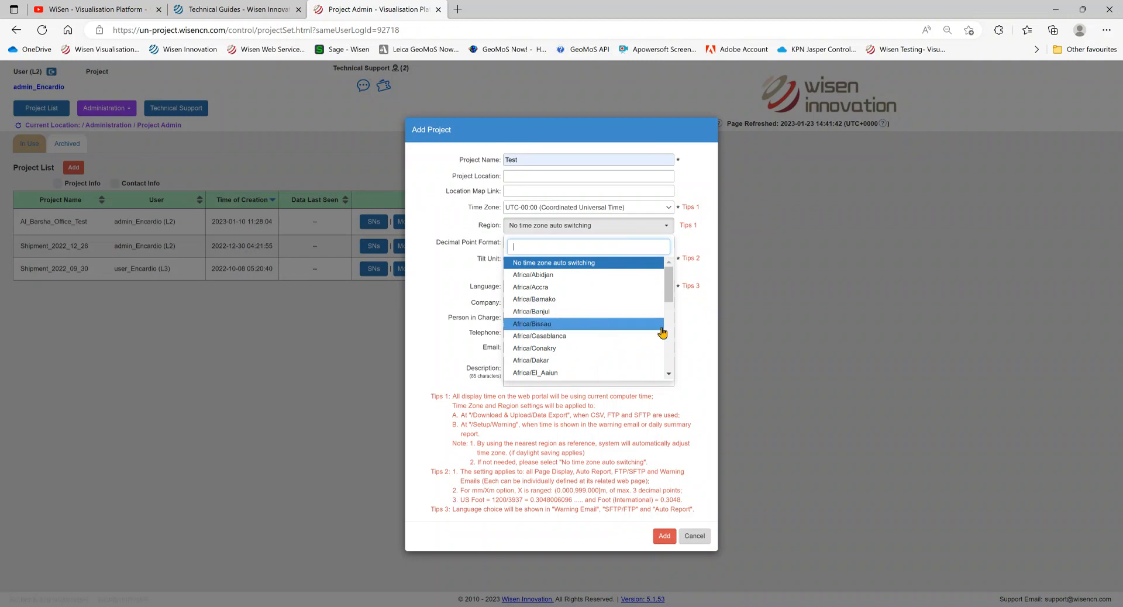
left_click(699, 331)
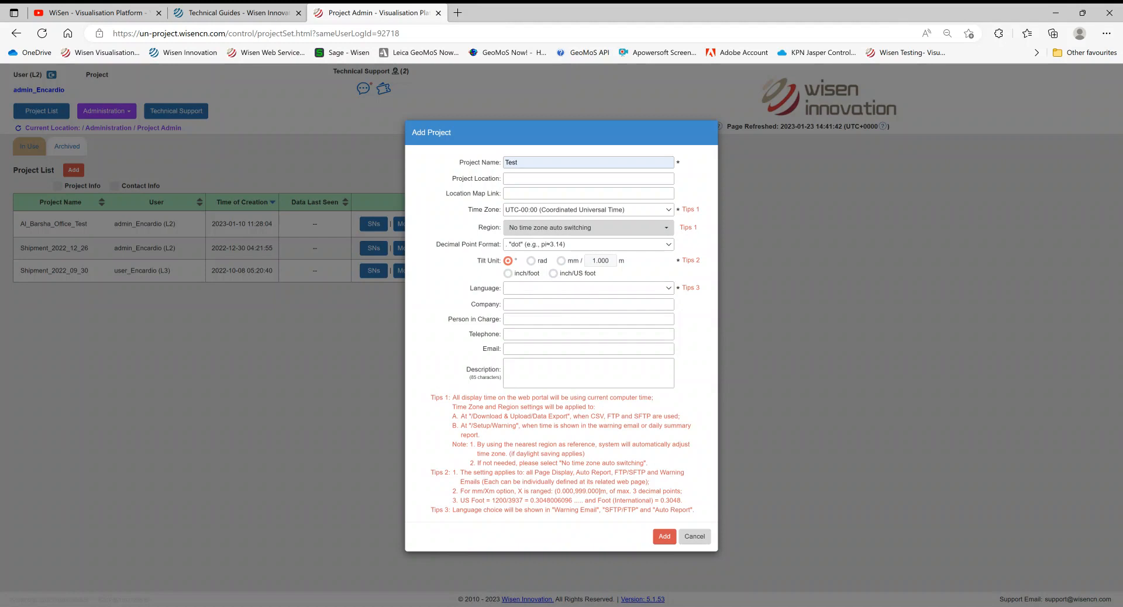
left_click(618, 318)
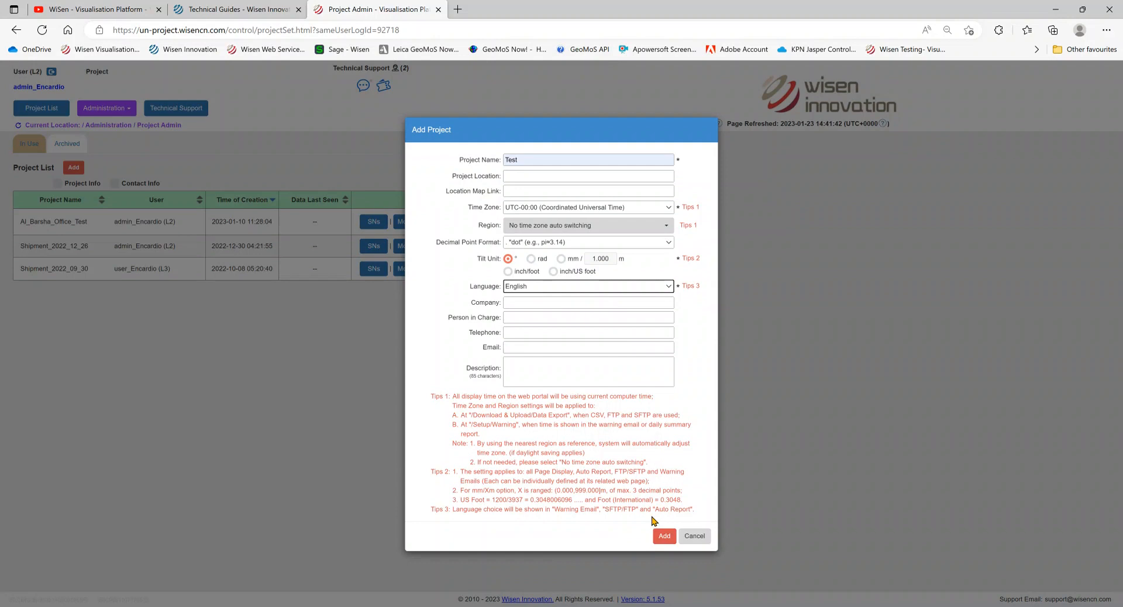
left_click(666, 543)
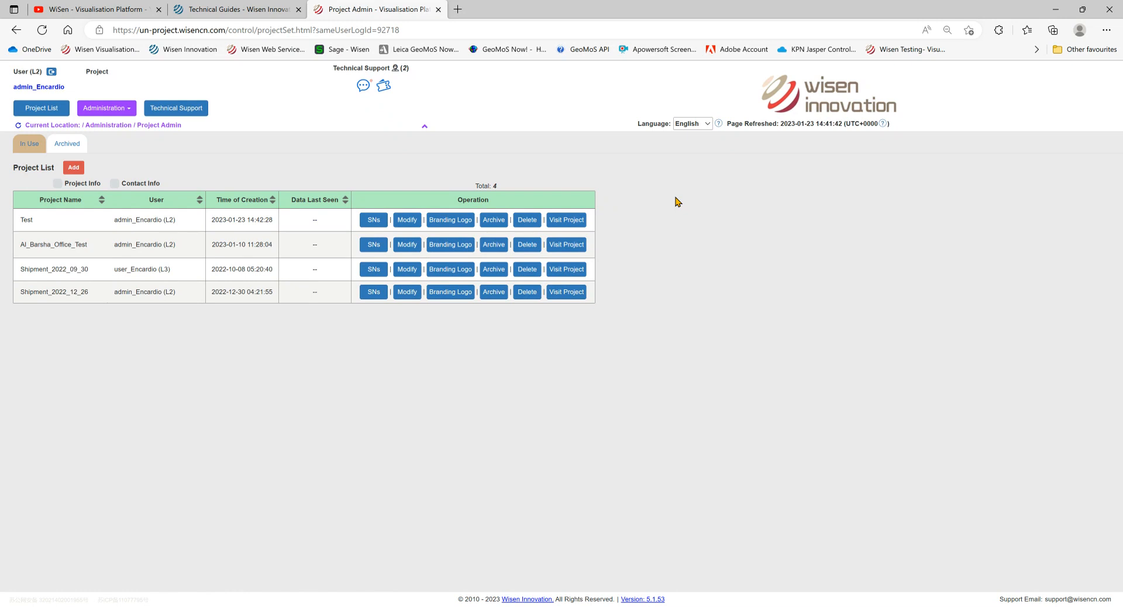
left_click(48, 112)
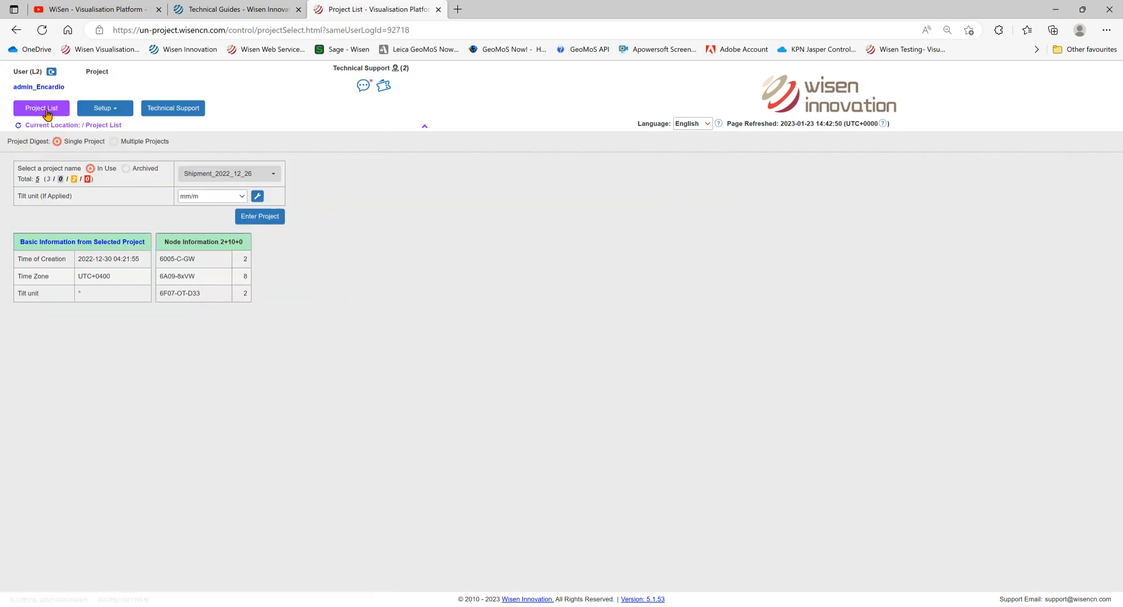
- Select project Test, then go to Setup > Administration > User Admin
left_click(262, 175)
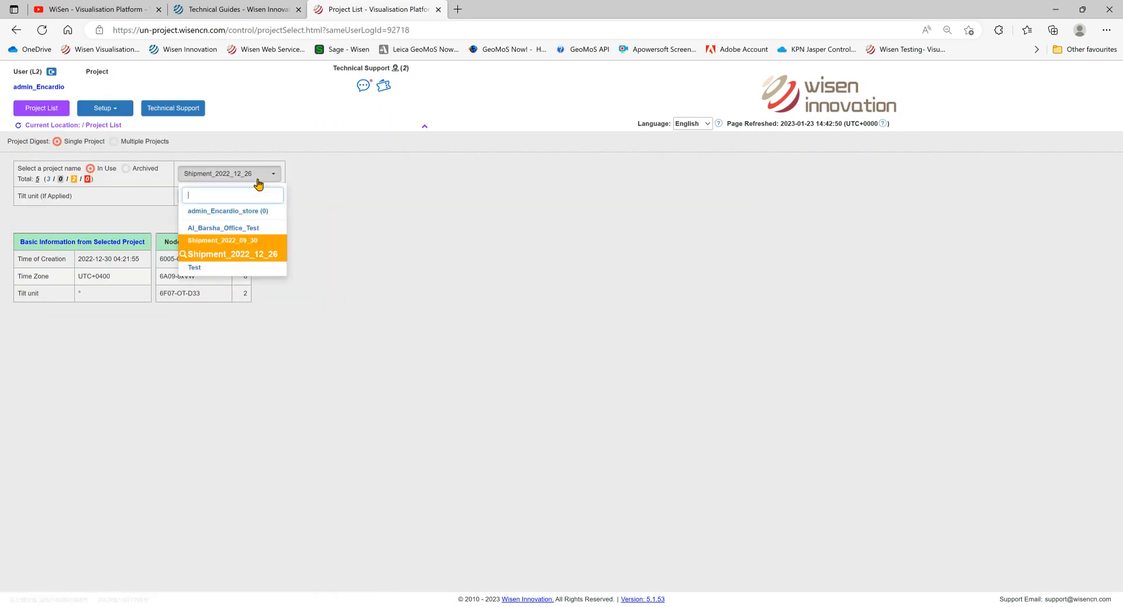
left_click(202, 274)
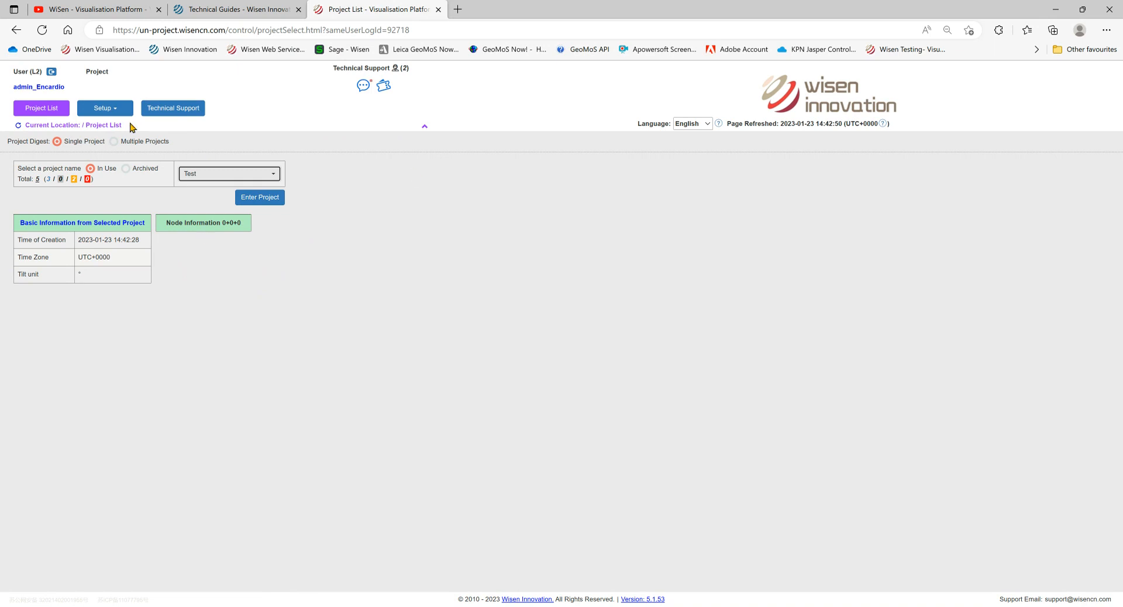
left_click(112, 111)
mouse_move(109, 128)
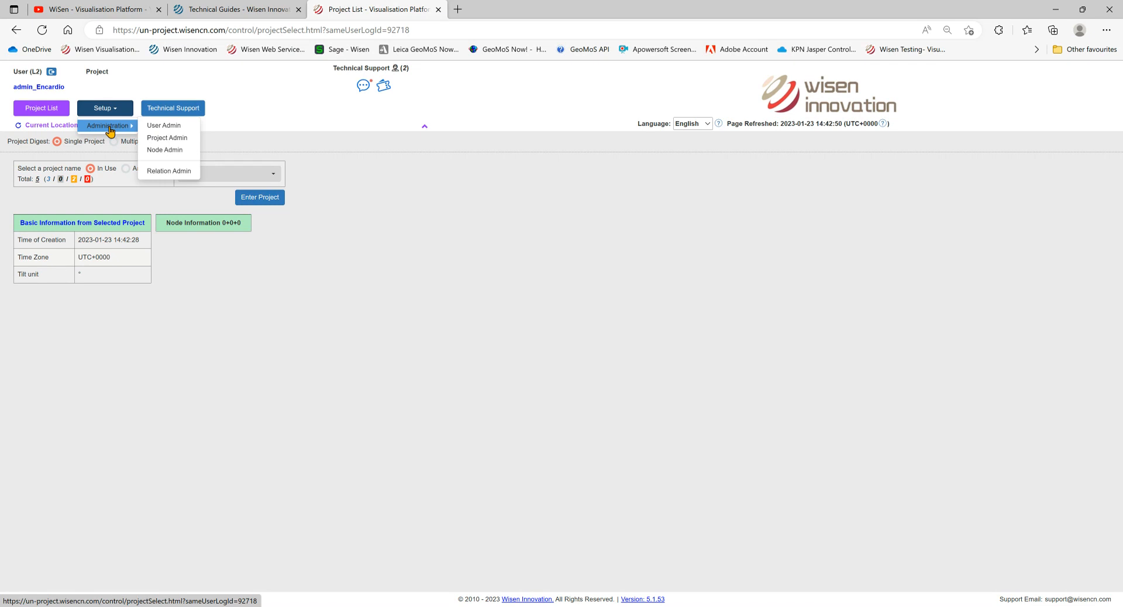
left_click(169, 129)
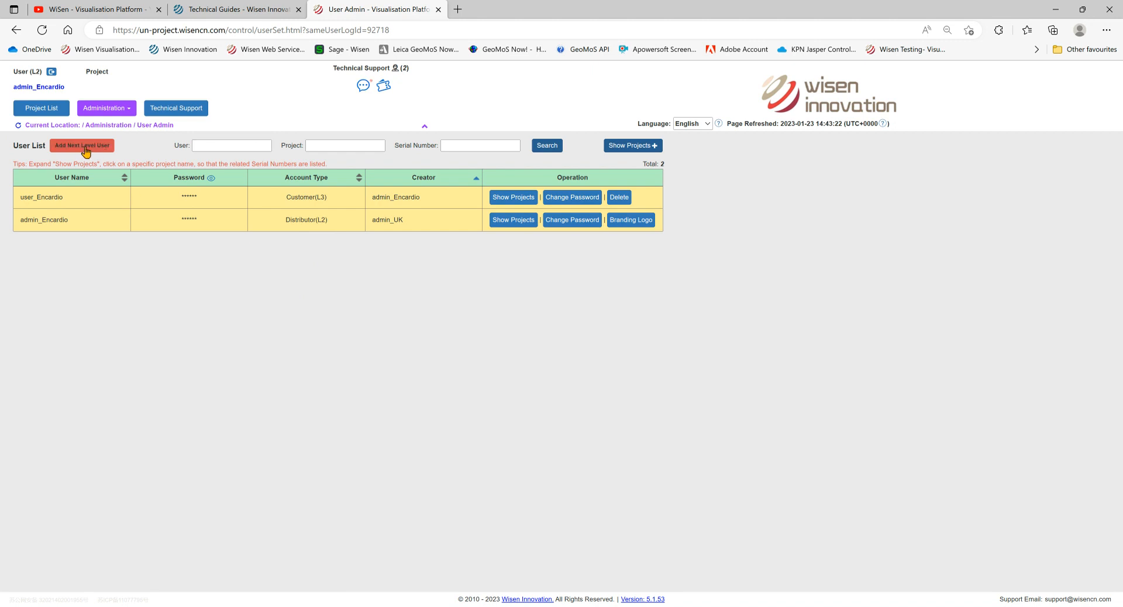
- Add a new lower-level user named 'Test', entering and confirming a password
left_click(106, 151)
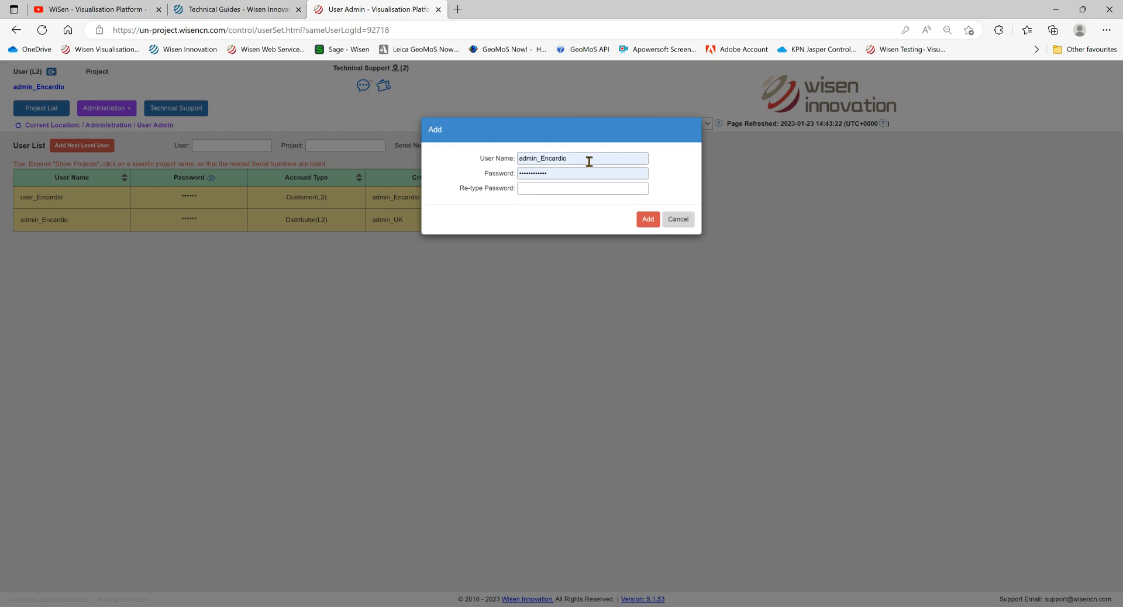
left_click_drag(575, 158, 468, 156)
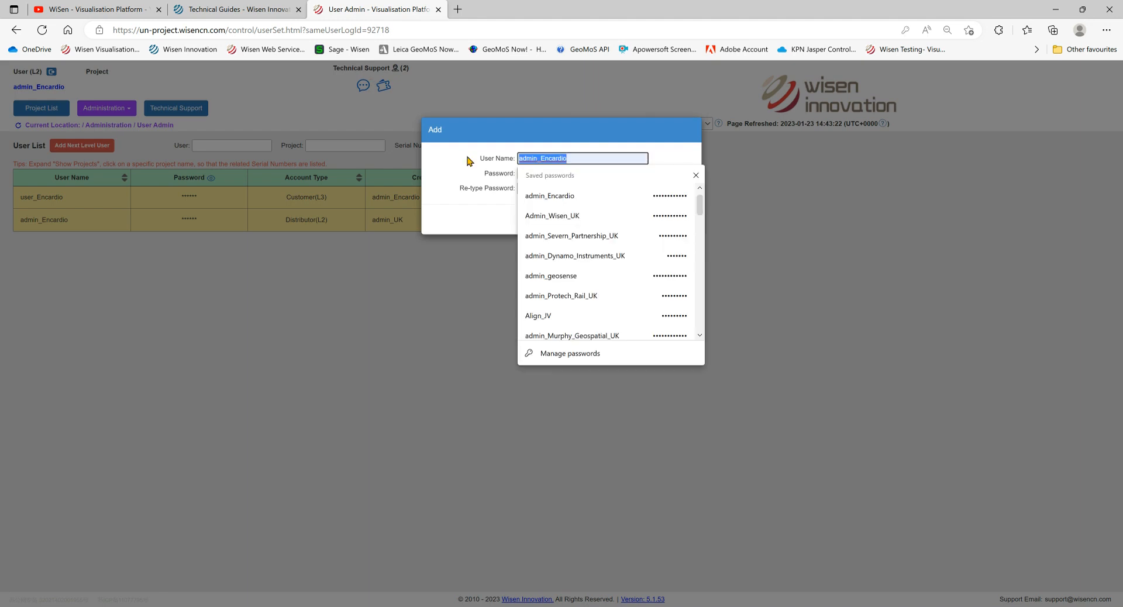
type("Test")
left_click(467, 158)
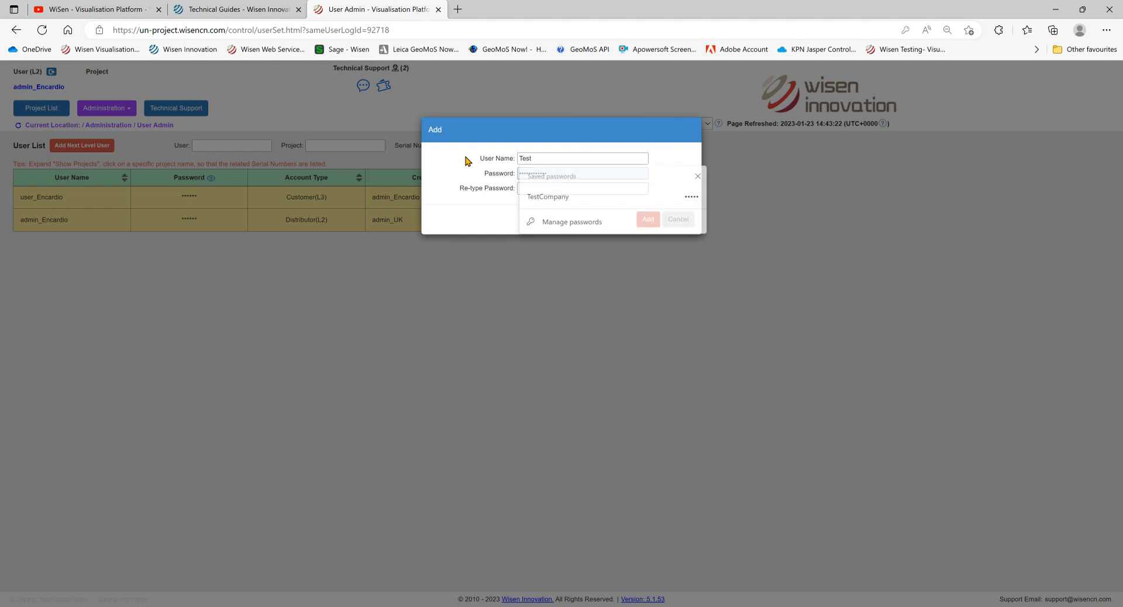
left_click(569, 174)
left_click_drag(569, 173, 500, 173)
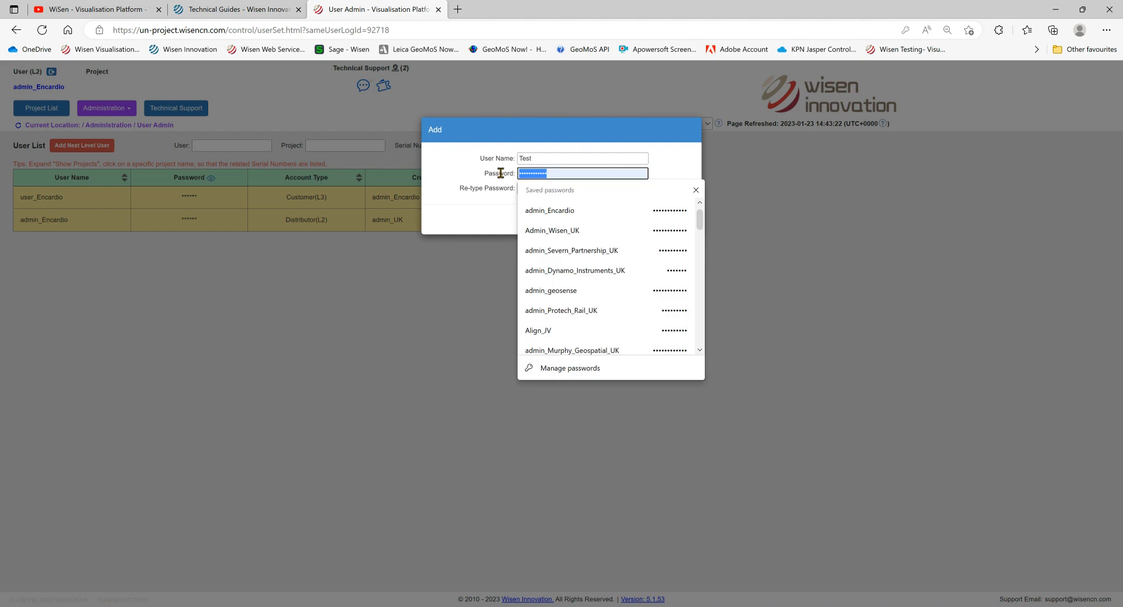
type("12345")
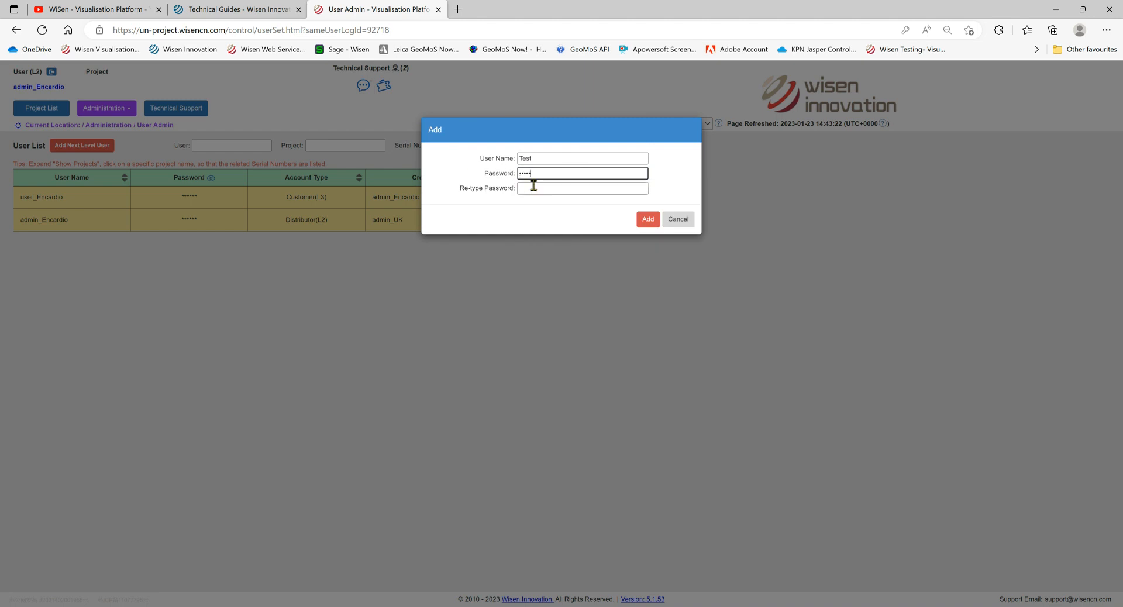
left_click(534, 185)
type("12345")
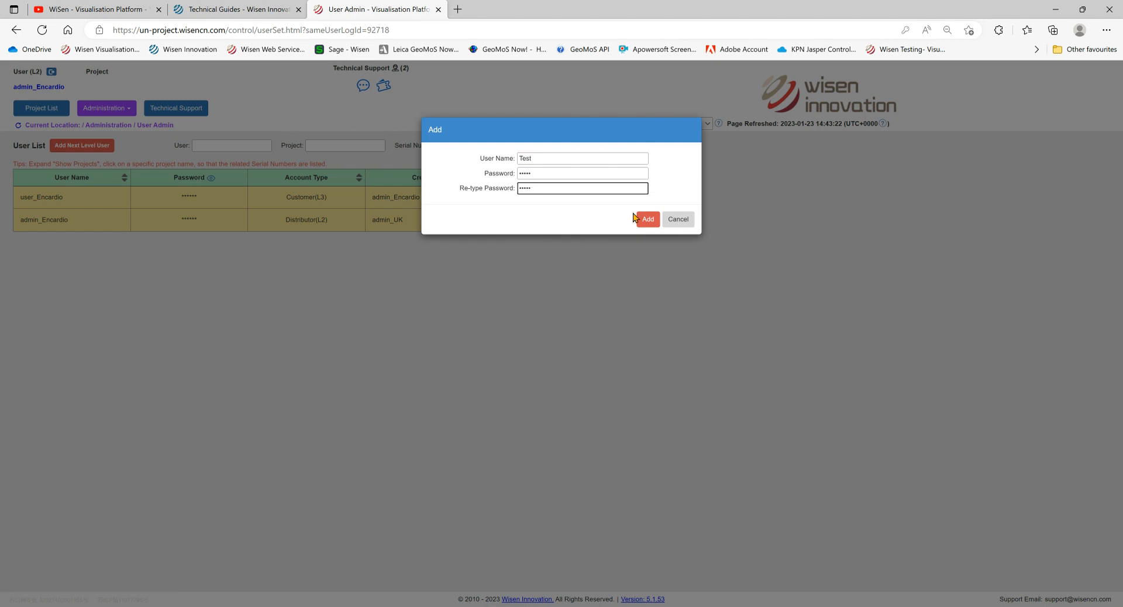
left_click(648, 219)
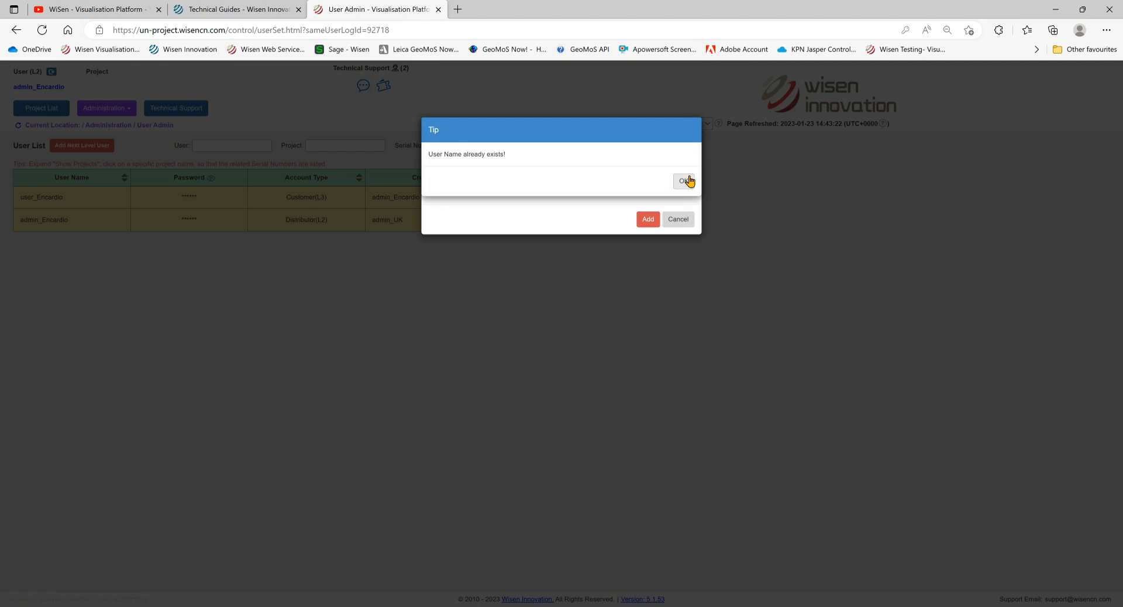
- After the duplicate-name warning, rename the user to 'Test02', add it, and decline saving the password
left_click(683, 182)
left_click(557, 160)
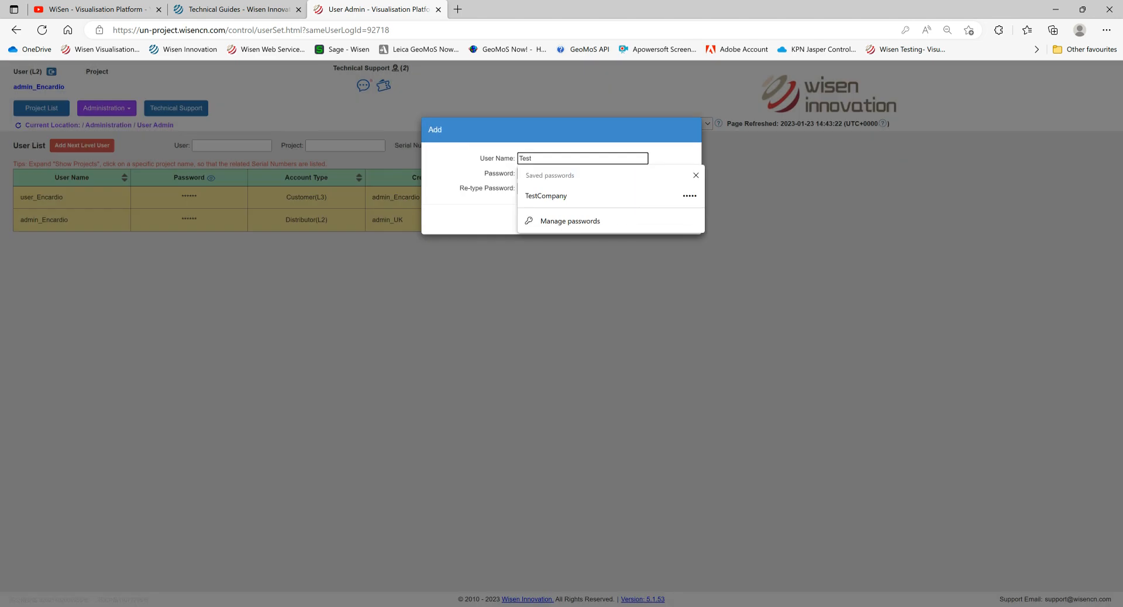
type("02")
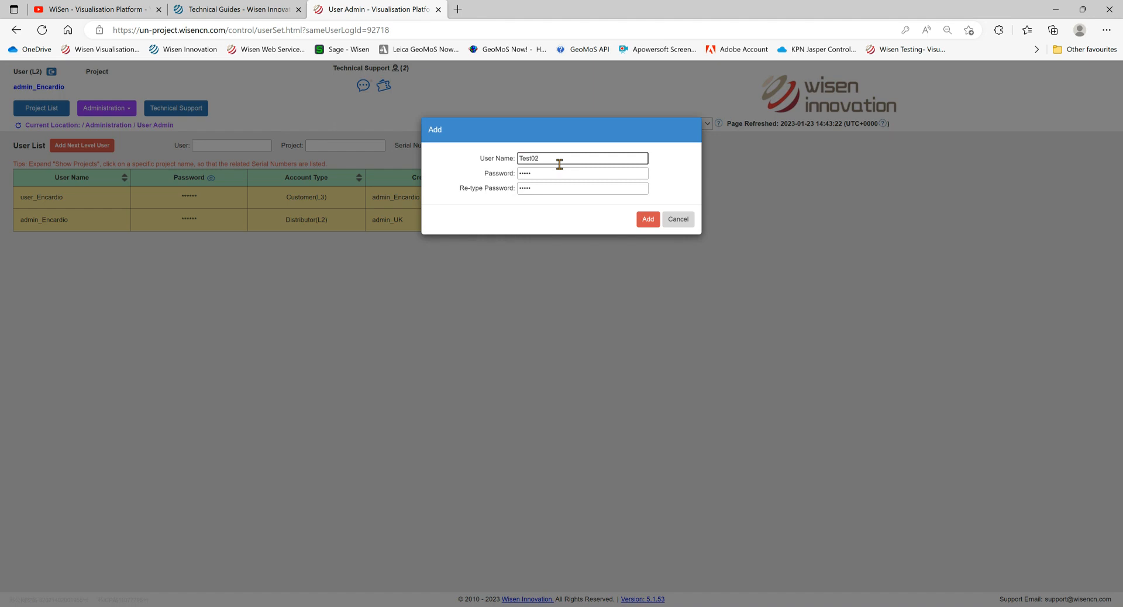
left_click(648, 220)
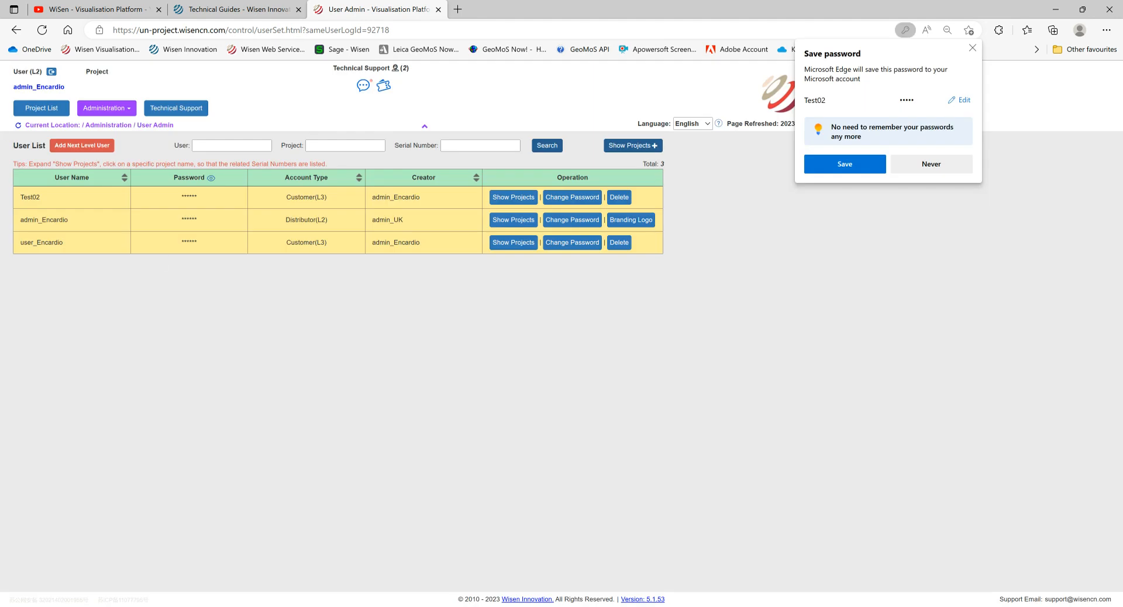
left_click(931, 165)
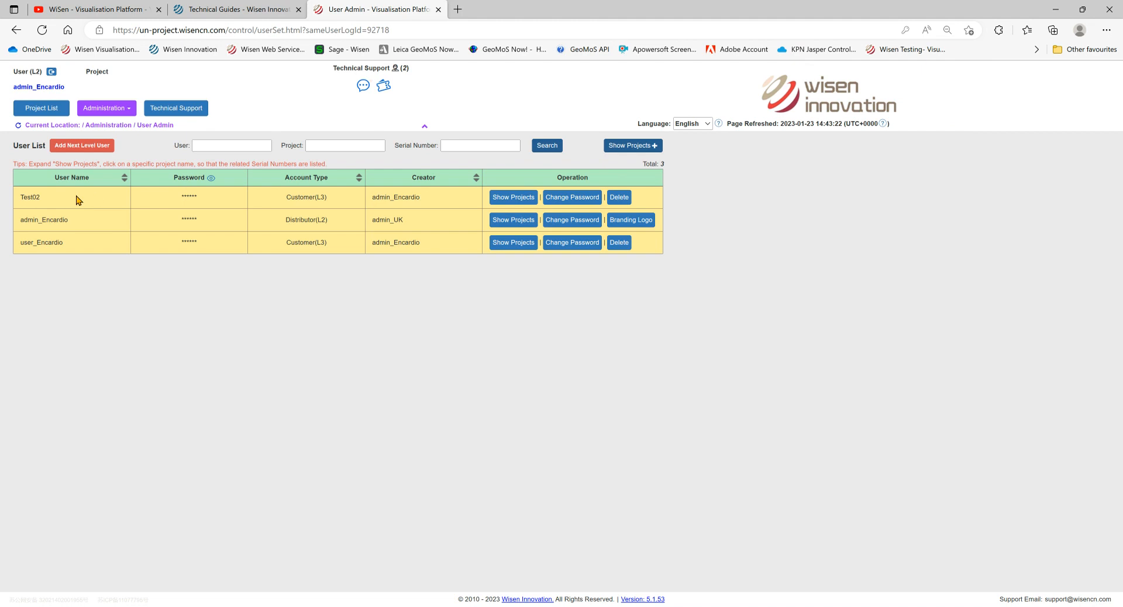
- Show user Test02's projects, which list only Test02_store
left_click(520, 198)
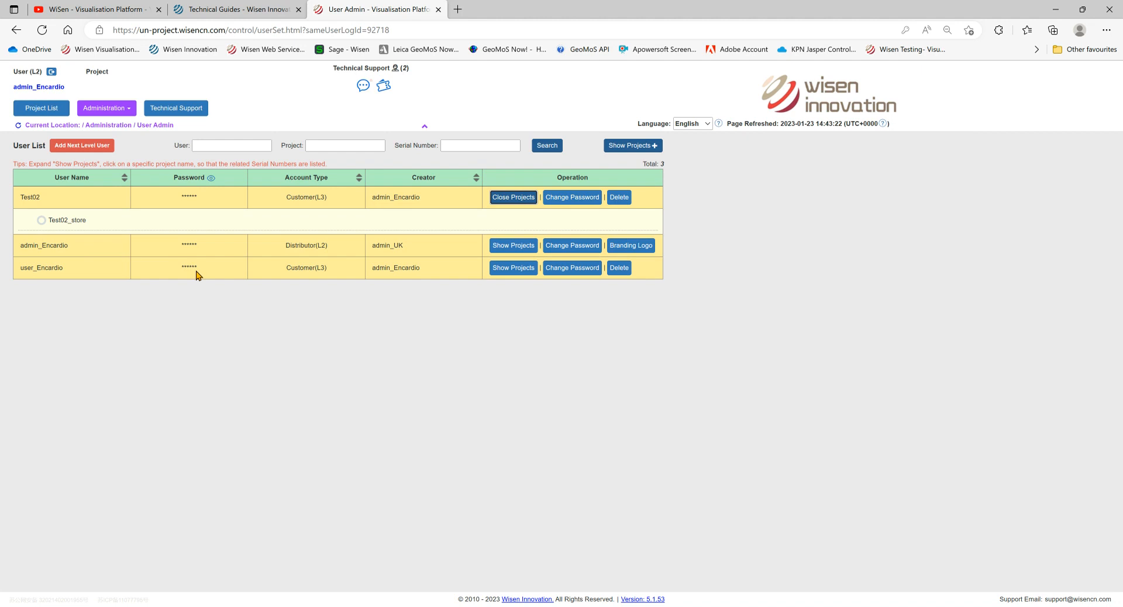
left_click(113, 112)
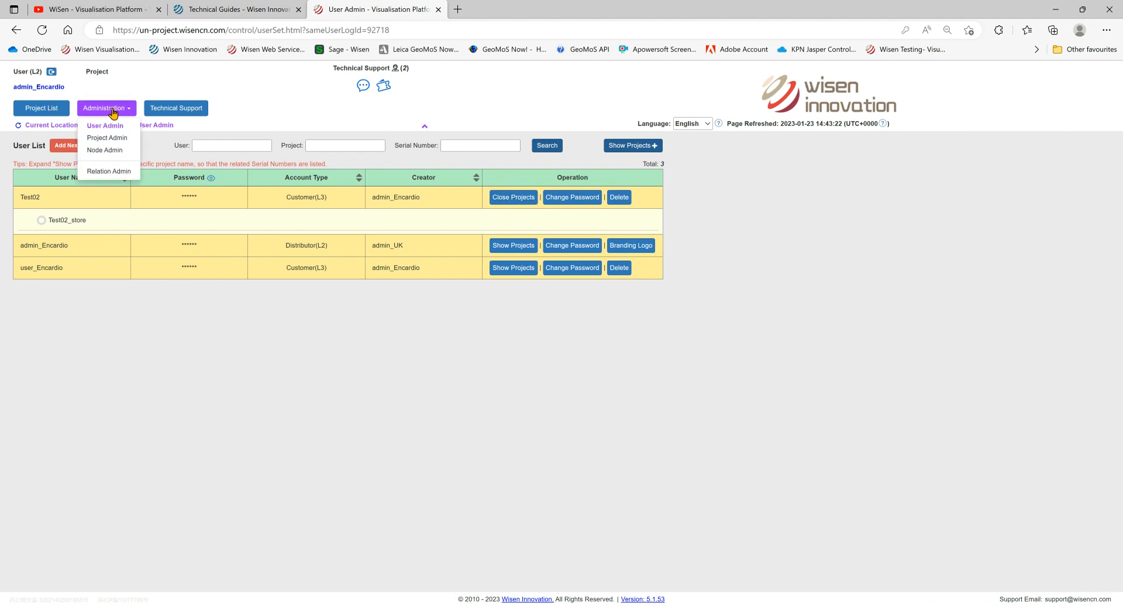
- In Relation Admin, allocate project Test to user Test02 and save the relation
left_click(105, 173)
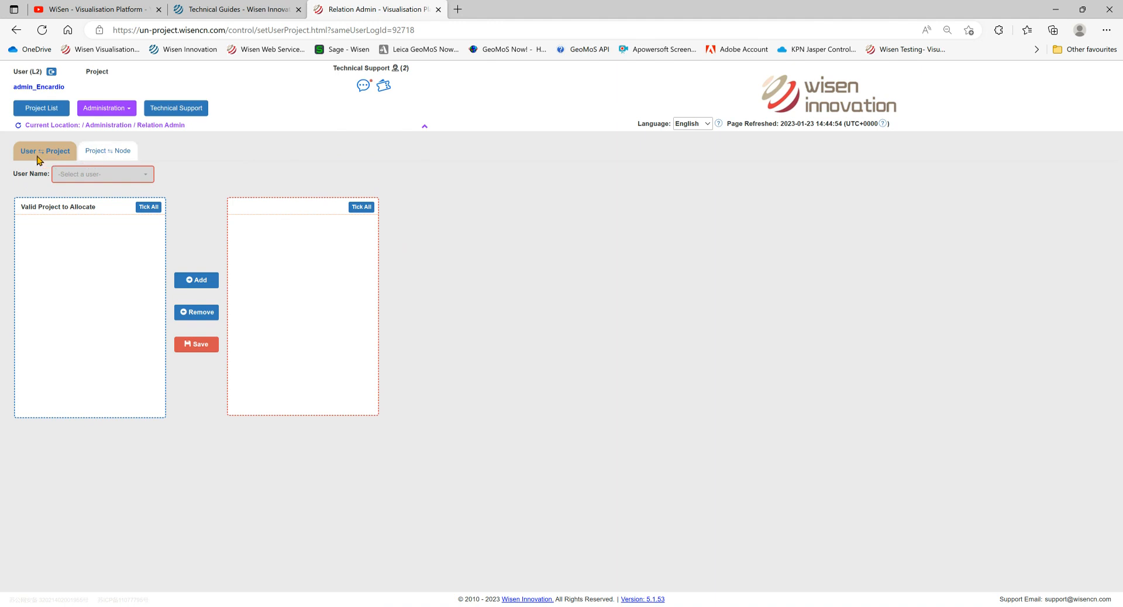
left_click(91, 176)
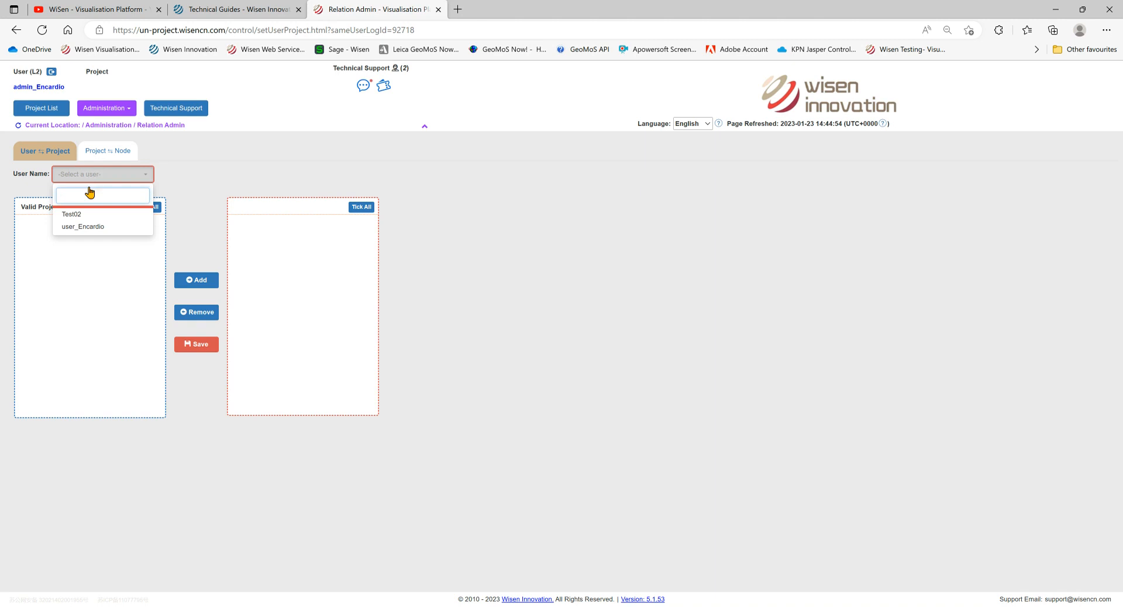
left_click(85, 218)
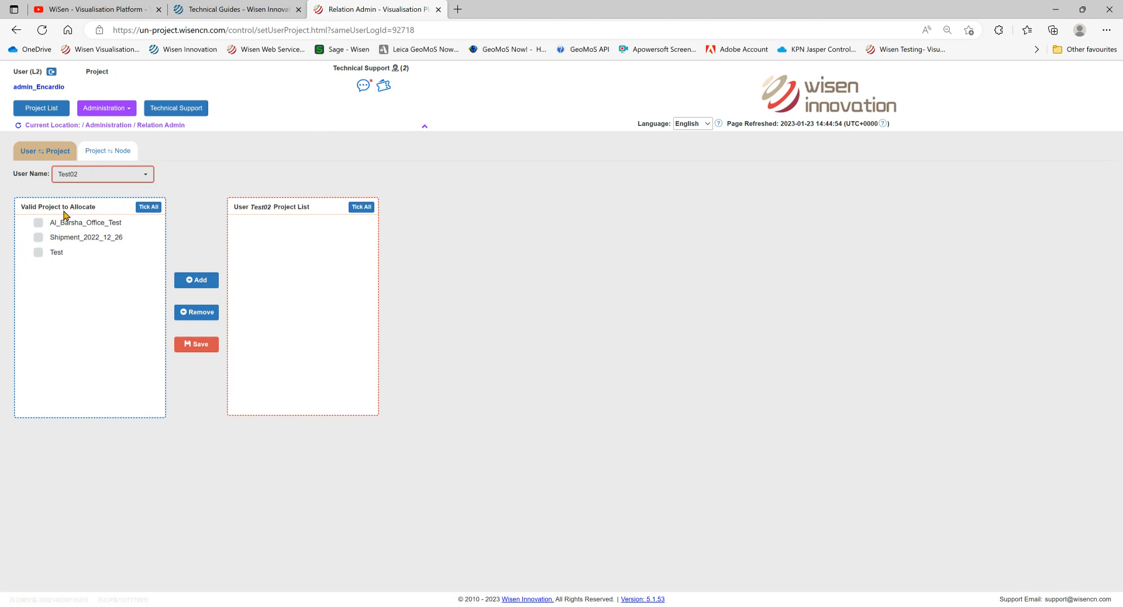
left_click(37, 254)
left_click(193, 281)
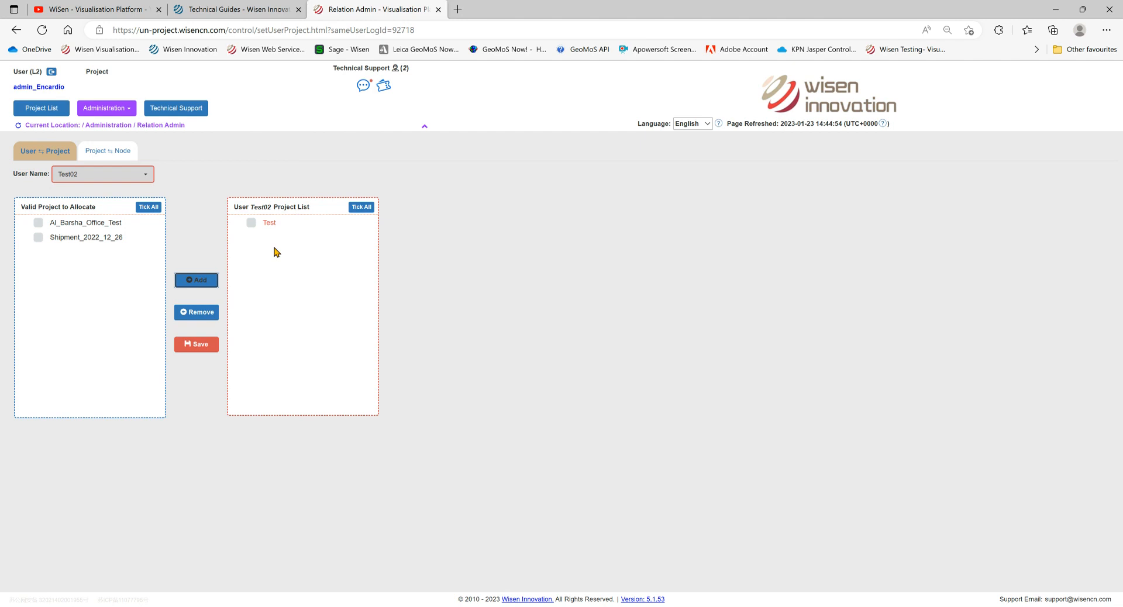
left_click(201, 345)
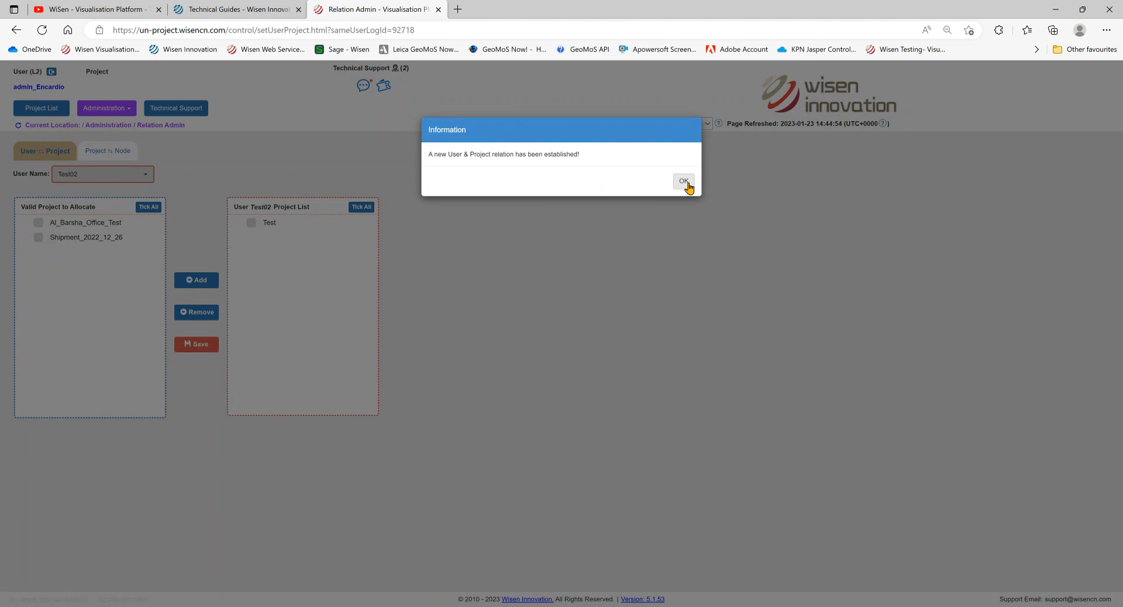
left_click(689, 188)
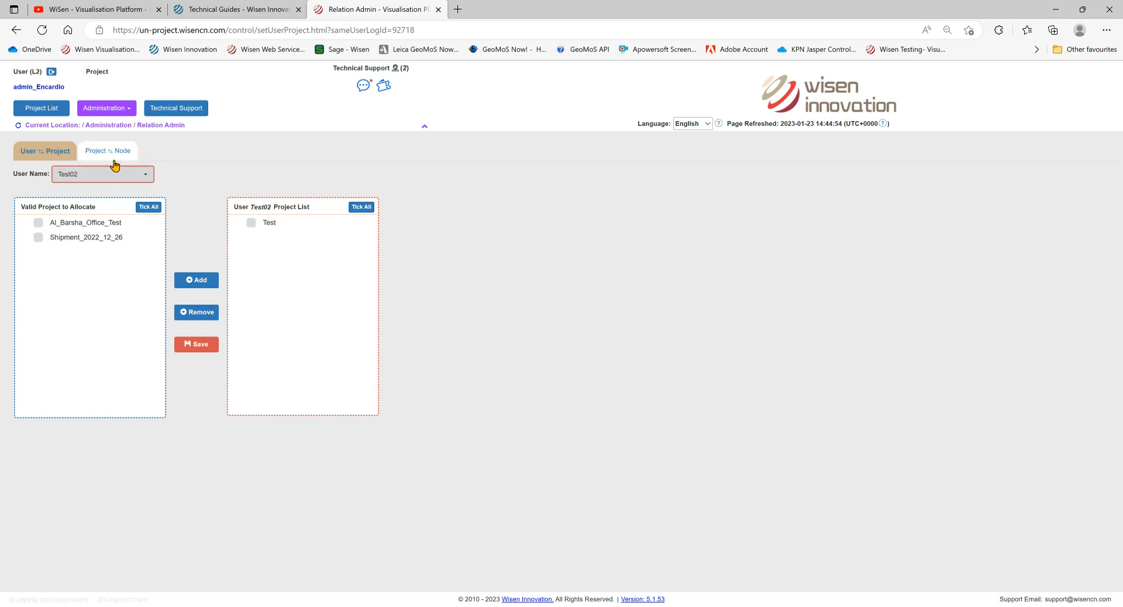
left_click(43, 111)
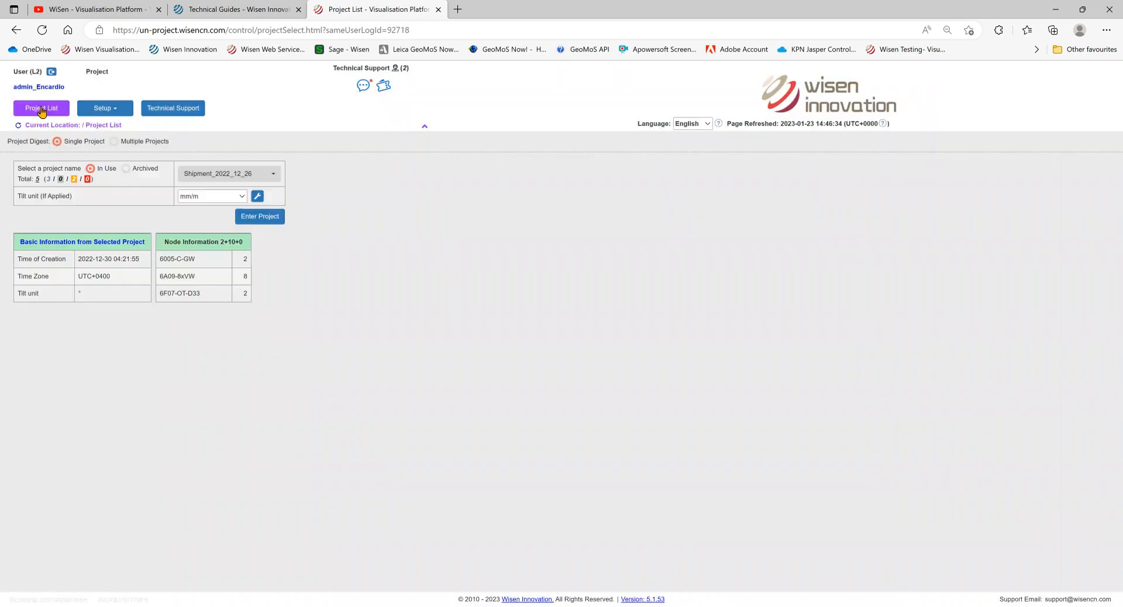
- Check Shipment_2022_12_26 in the project dropdown, then go to Setup > Administration > Relation Admin
left_click(248, 175)
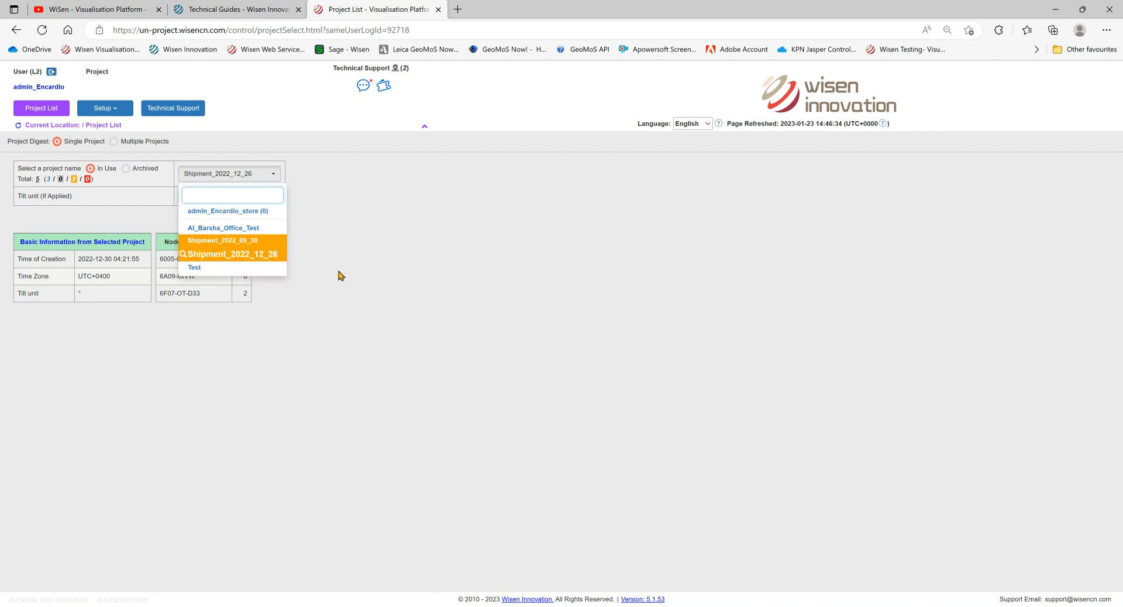
left_click(408, 271)
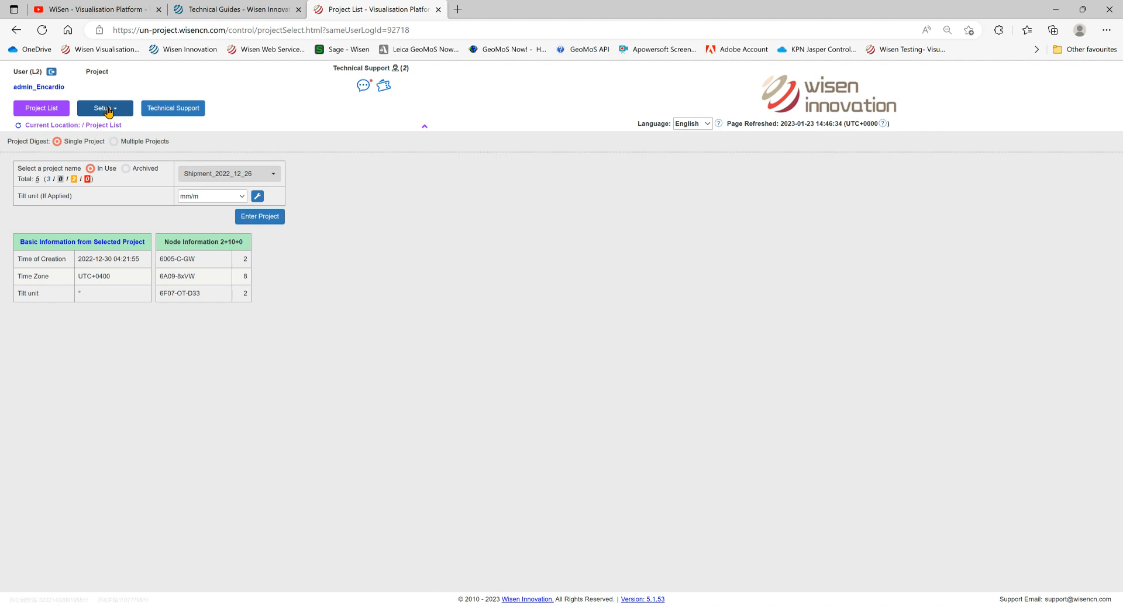
left_click(105, 108)
mouse_move(104, 134)
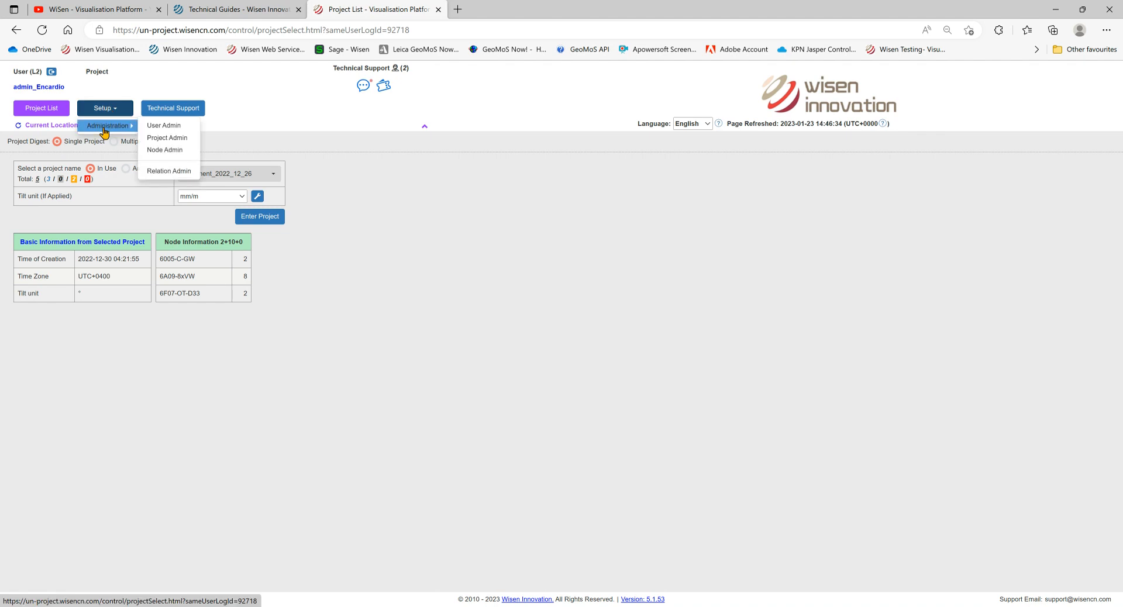
left_click(169, 171)
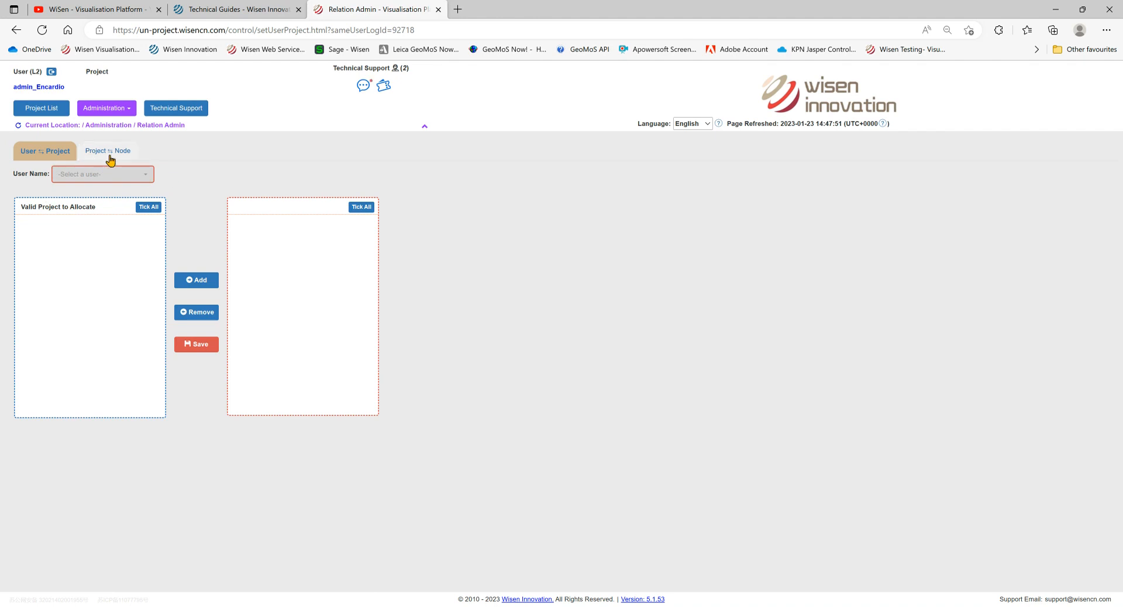
- On Project ⇆ Node, target Shipment_2022_12_26 and set multi-node assignment to Remove
left_click(112, 153)
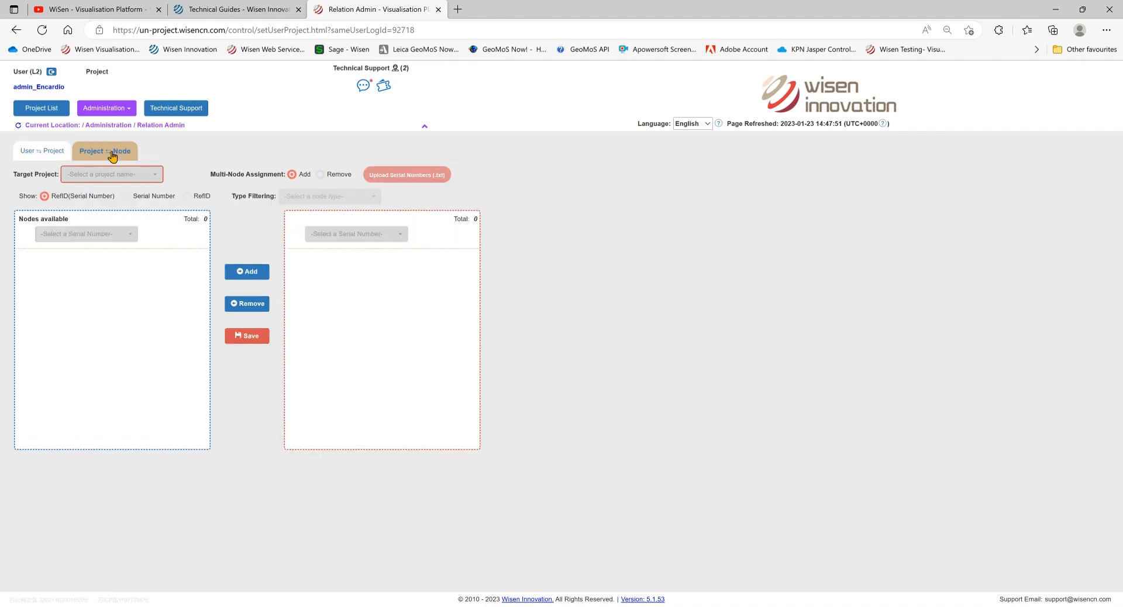
left_click(127, 181)
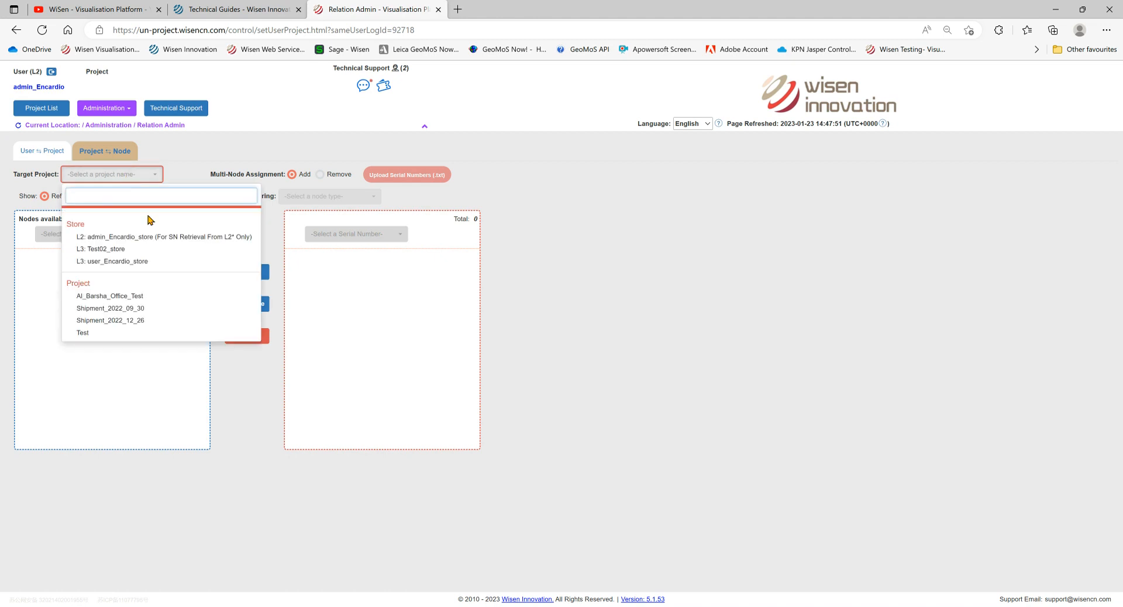
left_click(126, 326)
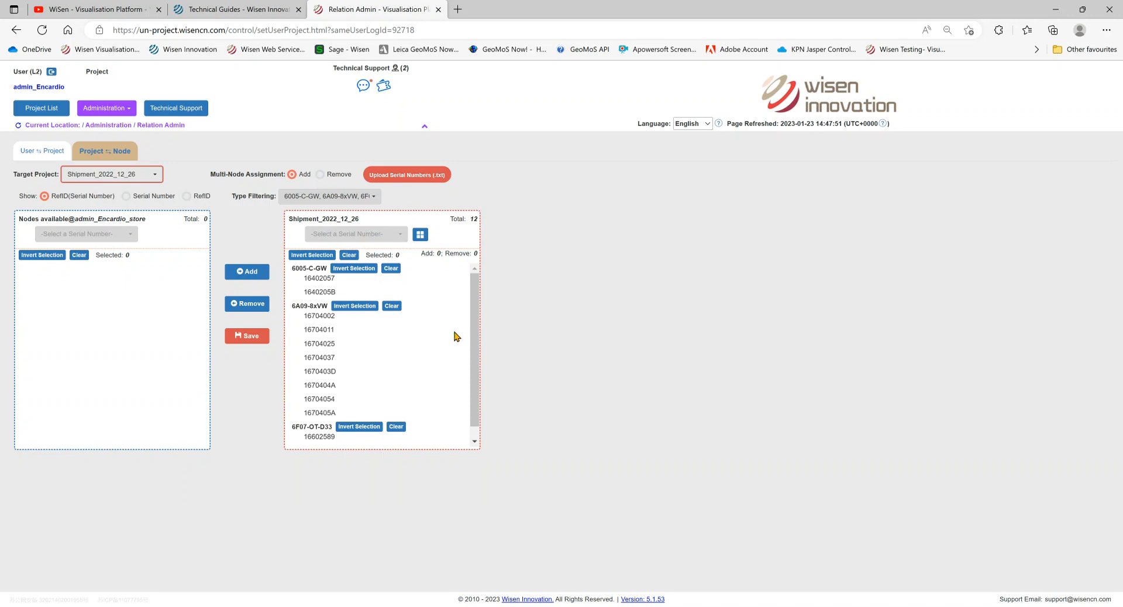
left_click(321, 331)
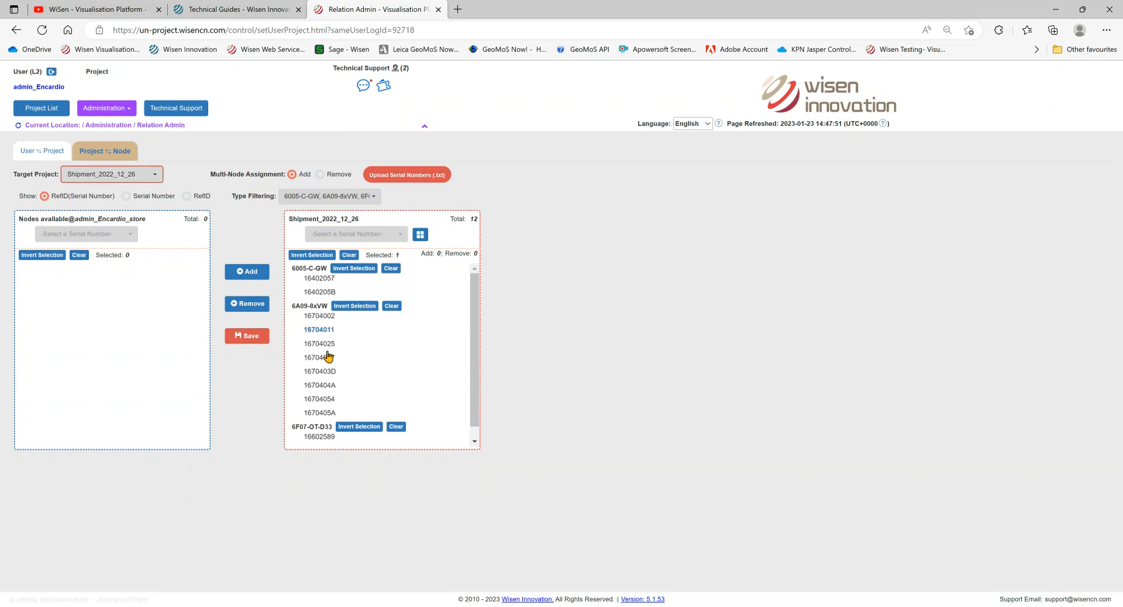
left_click(322, 373)
left_click(321, 399)
left_click(330, 333)
left_click(327, 372)
left_click(327, 402)
left_click(320, 176)
- Upload Node Transfer.txt from General > Clients > Encardo Rite > Dubai Office as the serial list
left_click(403, 176)
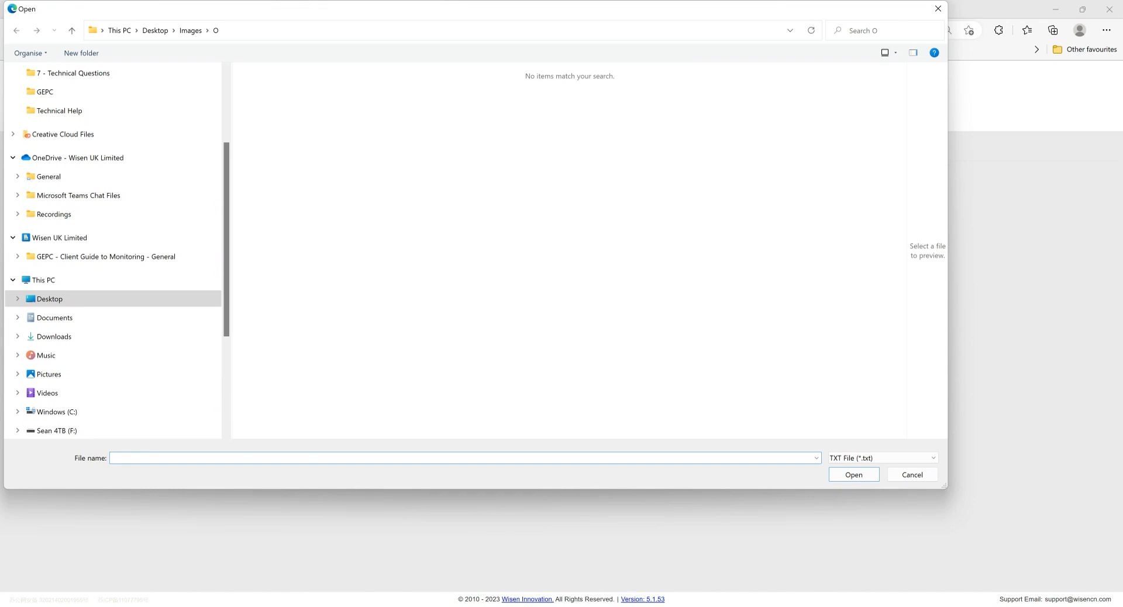
scroll(117, 234, "up", 1)
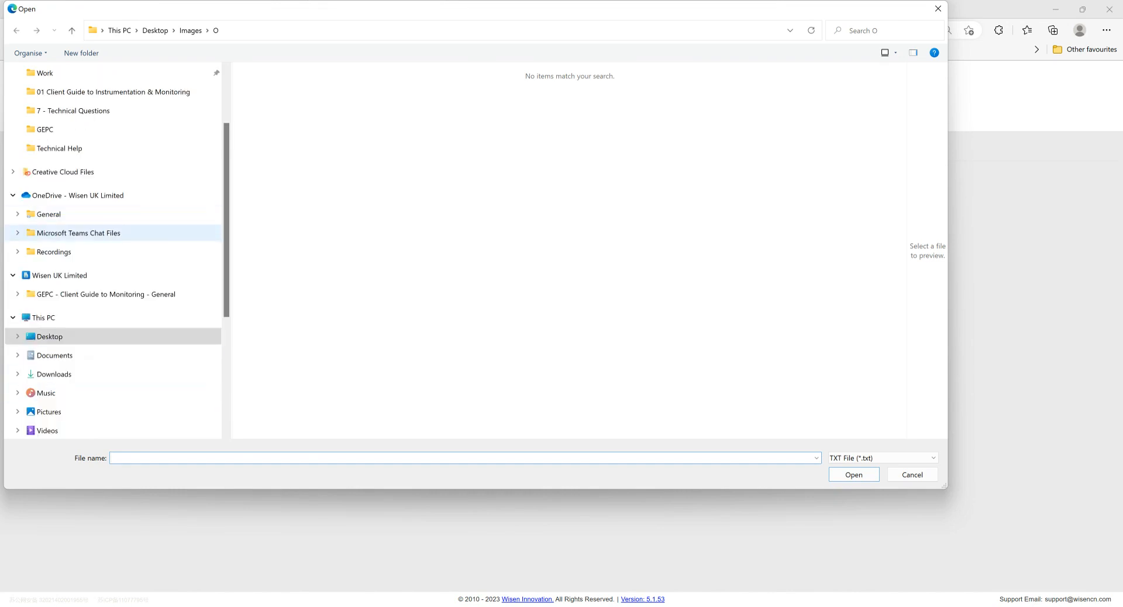
left_click(49, 214)
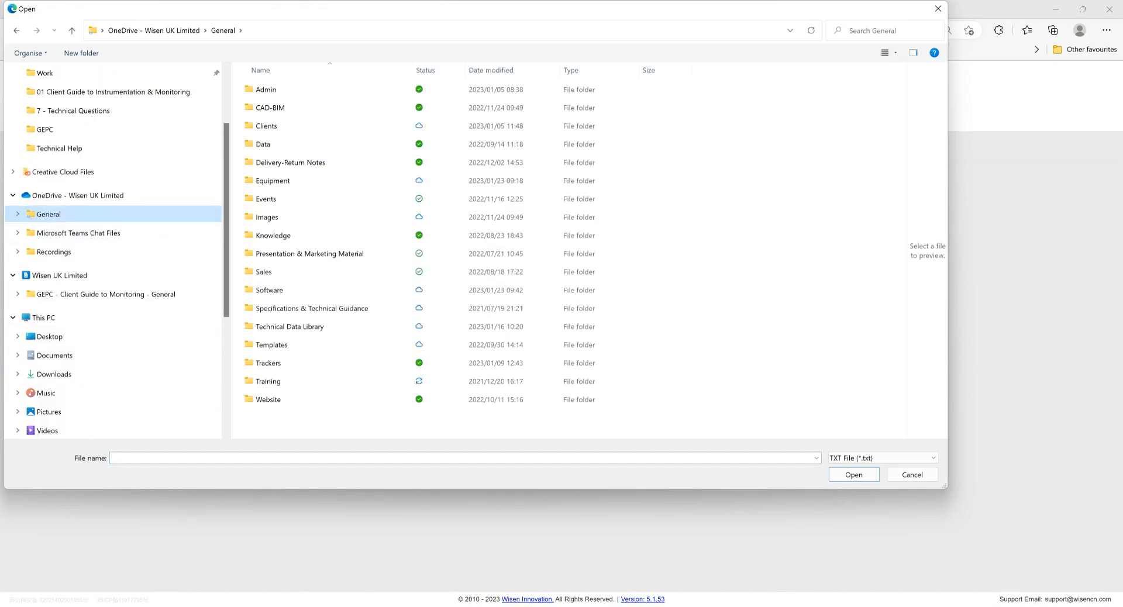
double_click(267, 125)
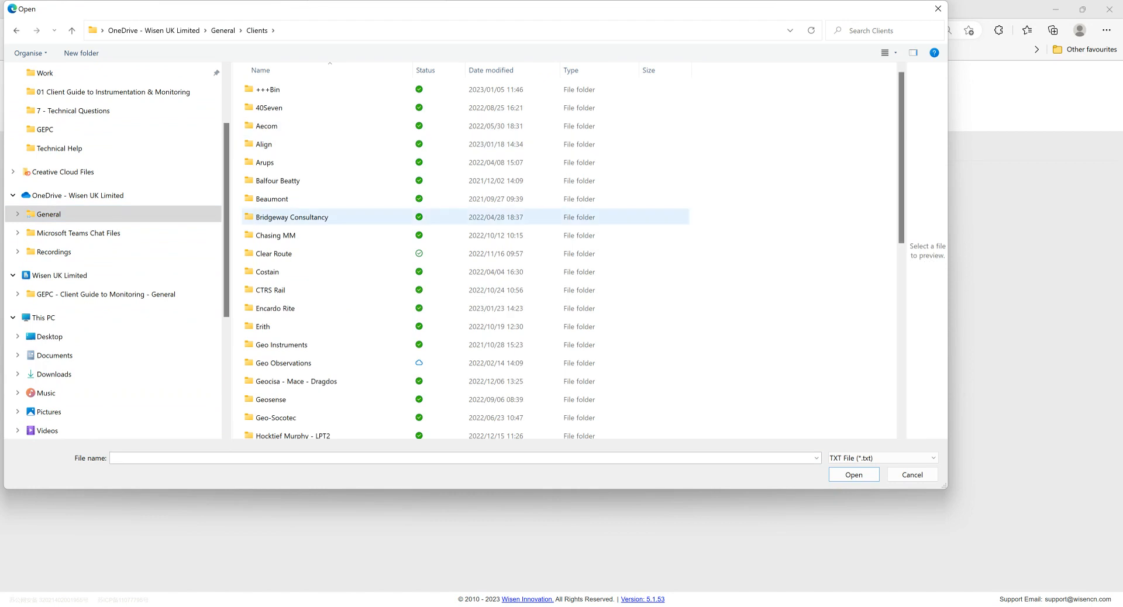
left_click(292, 217)
key("e")
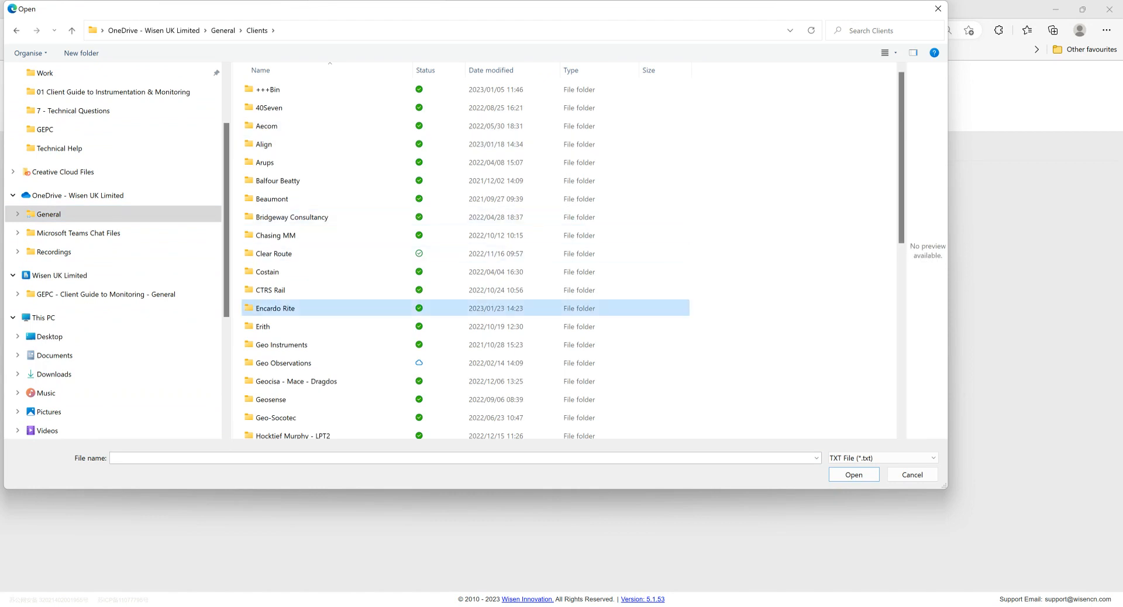
double_click(274, 308)
double_click(277, 89)
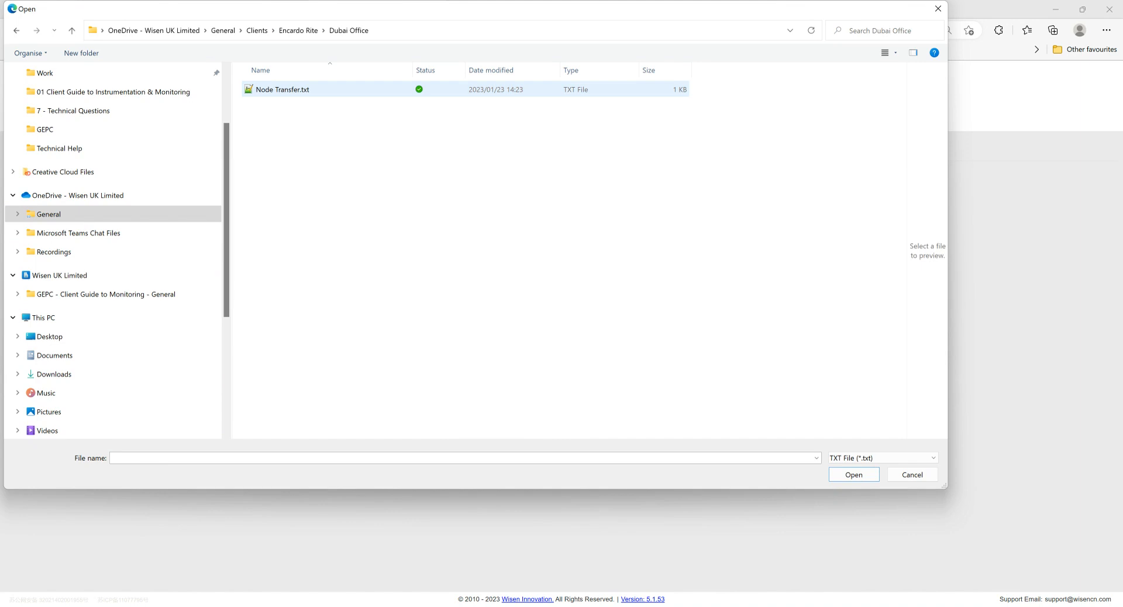
left_click(278, 89)
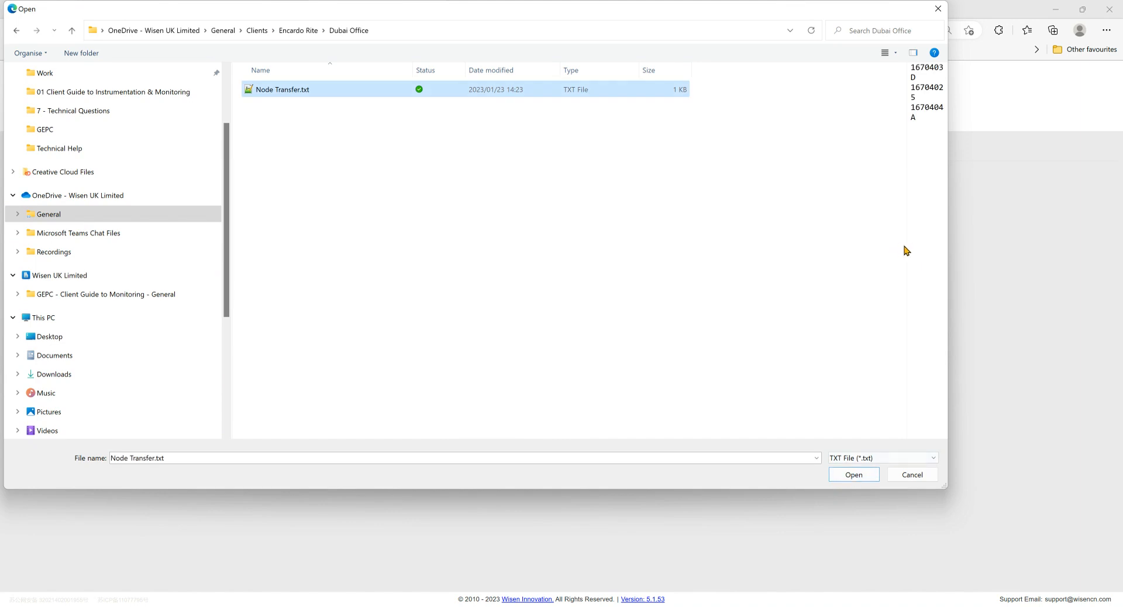
left_click_drag(905, 249, 746, 246)
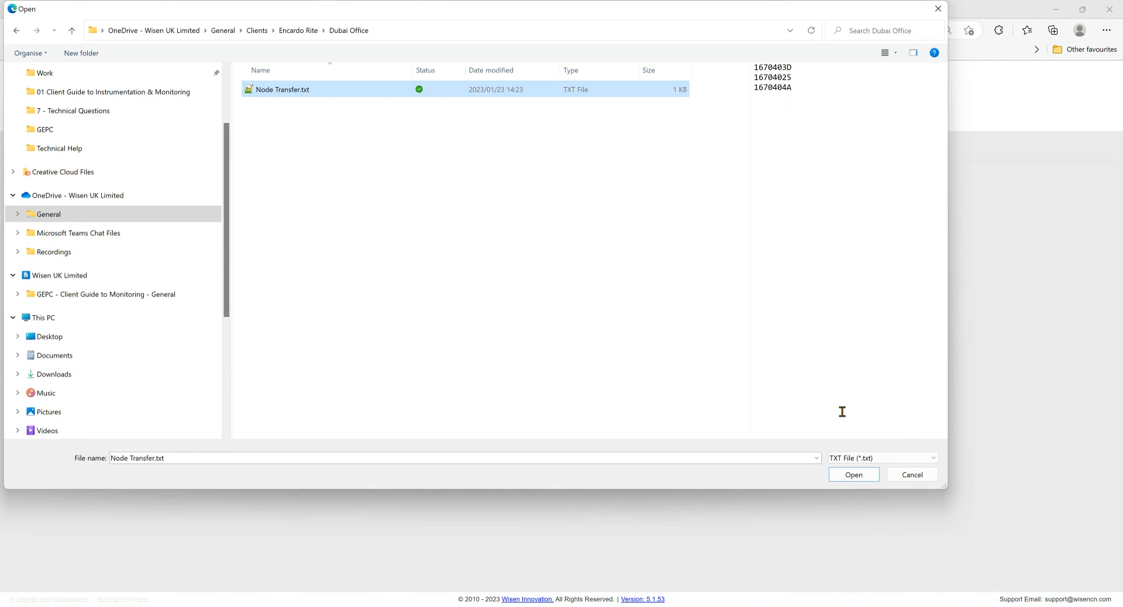
left_click(854, 475)
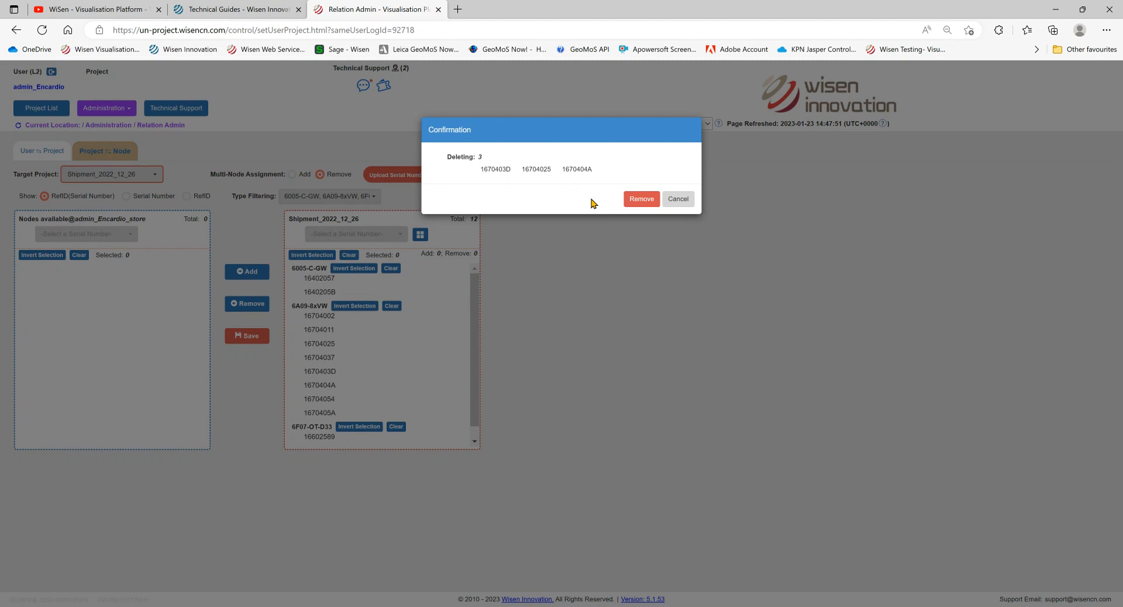
- Remove nodes 1670404A, 16704025 and 1670403D from Shipment_2022_12_26 and save the change
left_click(634, 205)
left_click(632, 201)
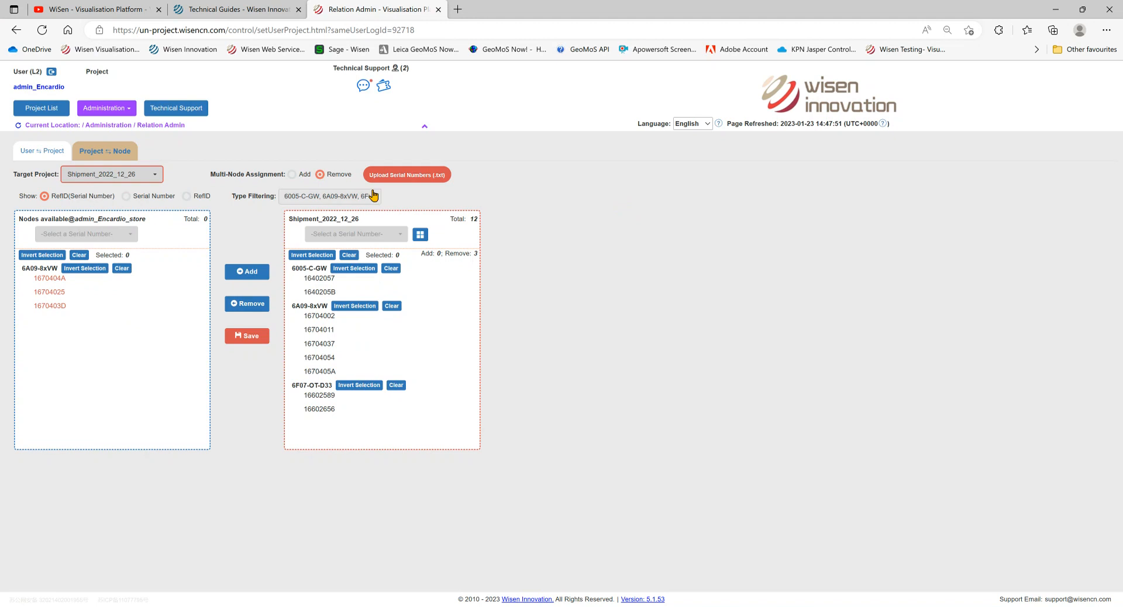
left_click(255, 341)
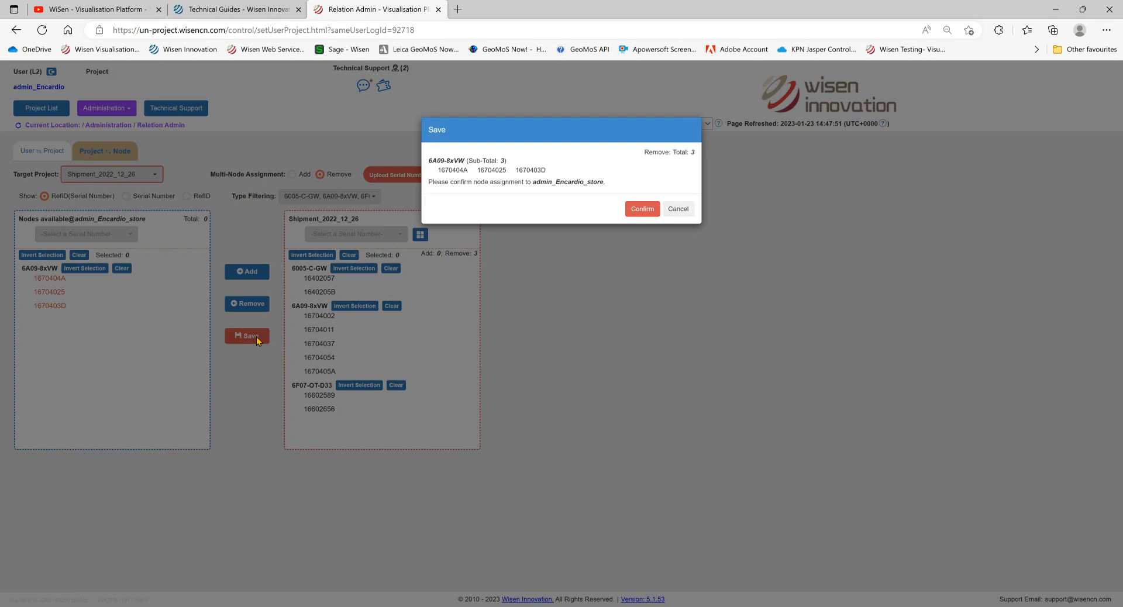
left_click(638, 209)
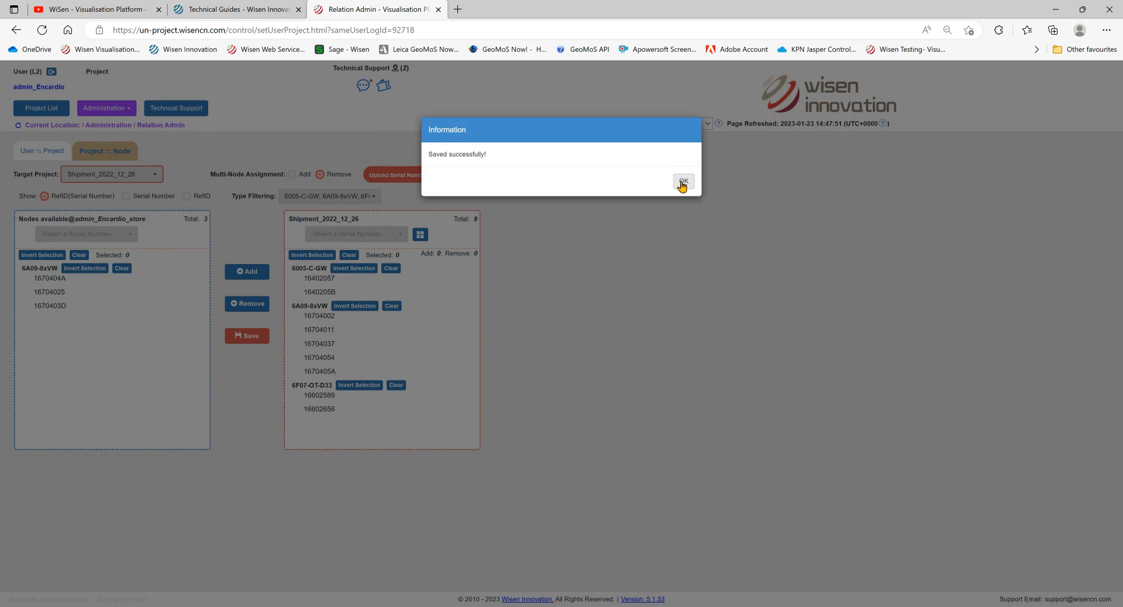
left_click(683, 168)
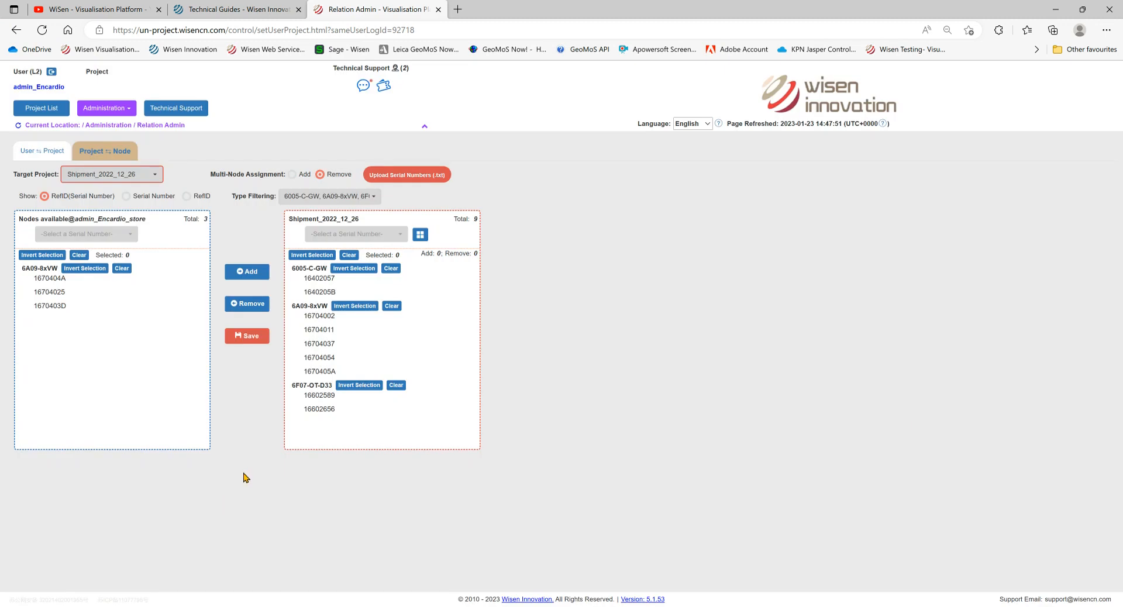
- Set the Target Project to the store L3: Test02_store
left_click(139, 182)
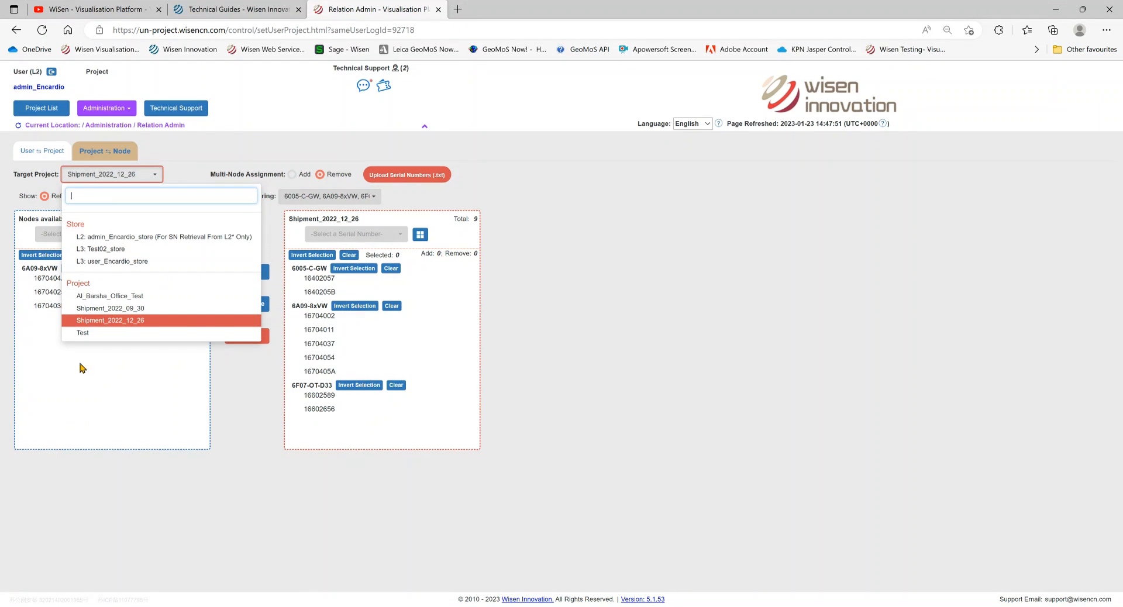
left_click(94, 334)
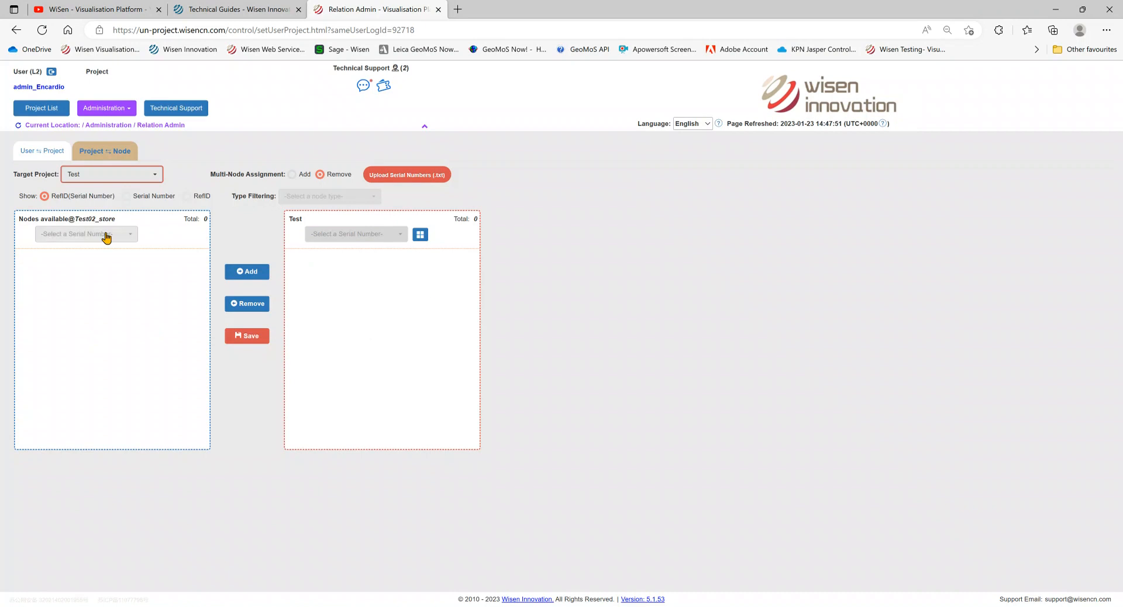
left_click(151, 177)
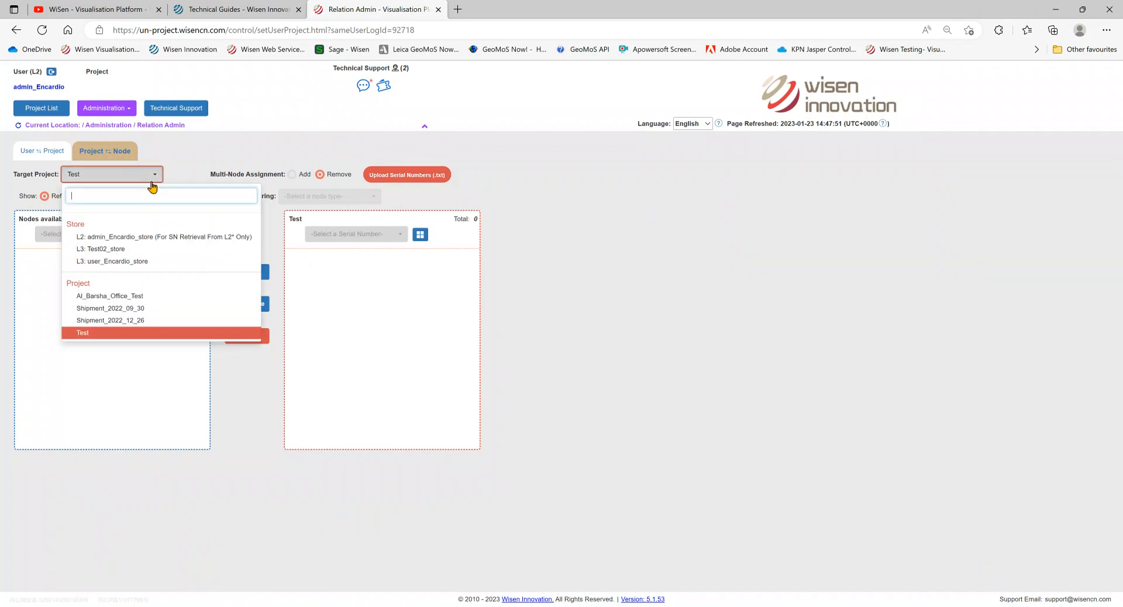
left_click(121, 250)
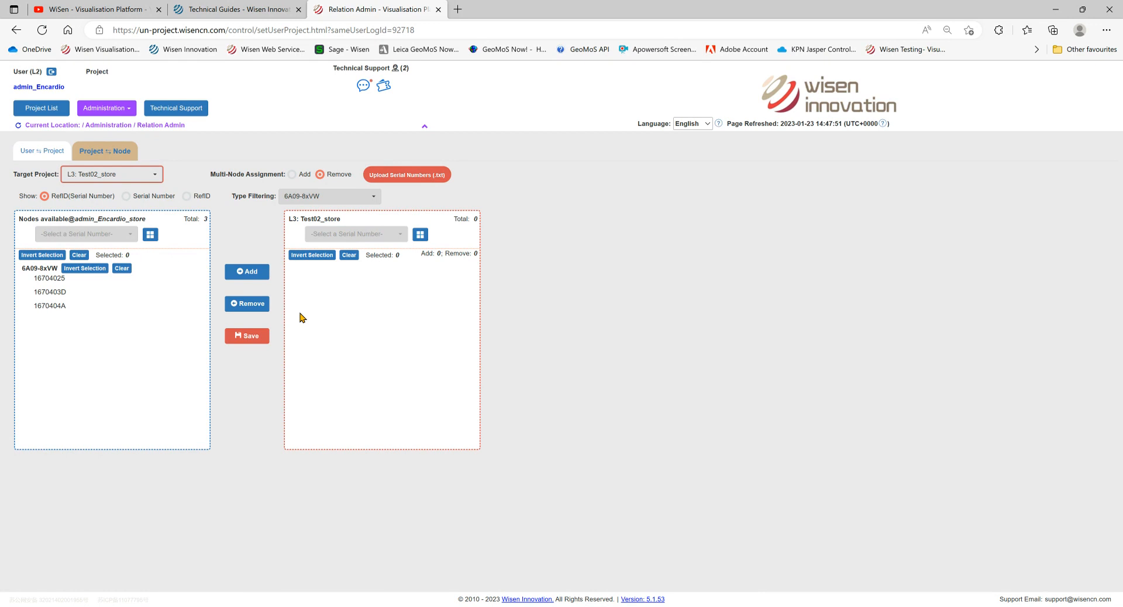
- Add nodes 16704025, 1670403D and 1670404A to Test02_store using Add mode
left_click(54, 281)
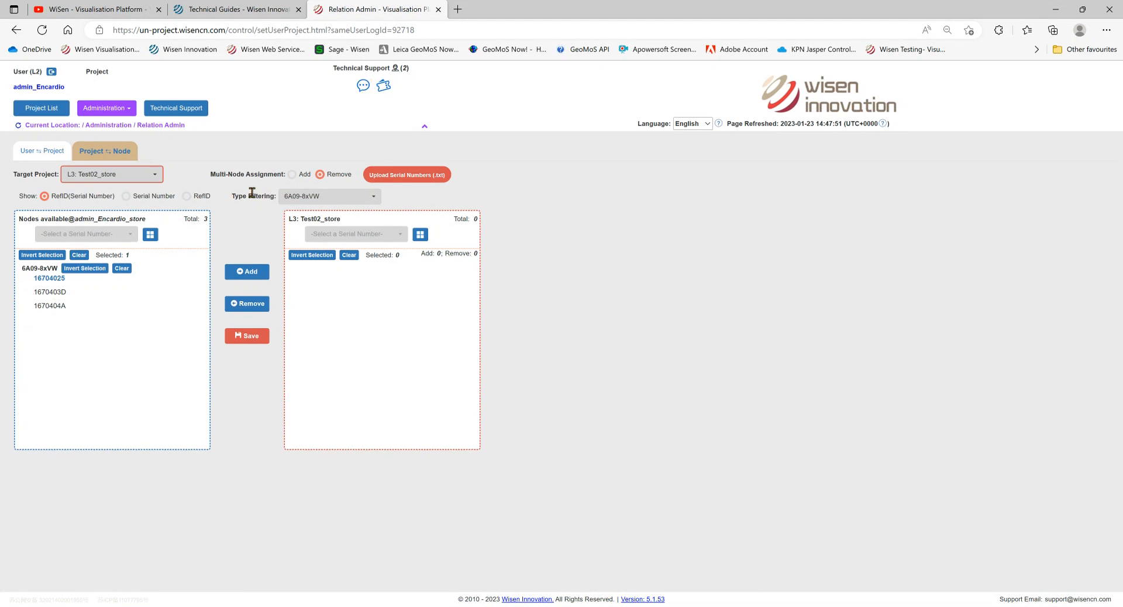
left_click(292, 174)
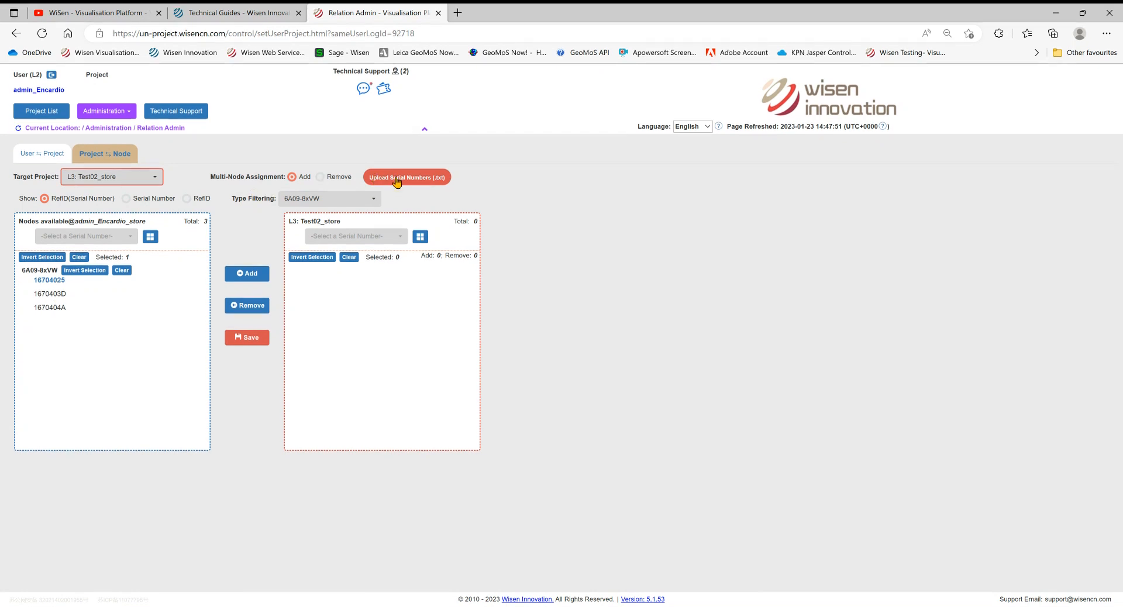
left_click(56, 295)
left_click(55, 307)
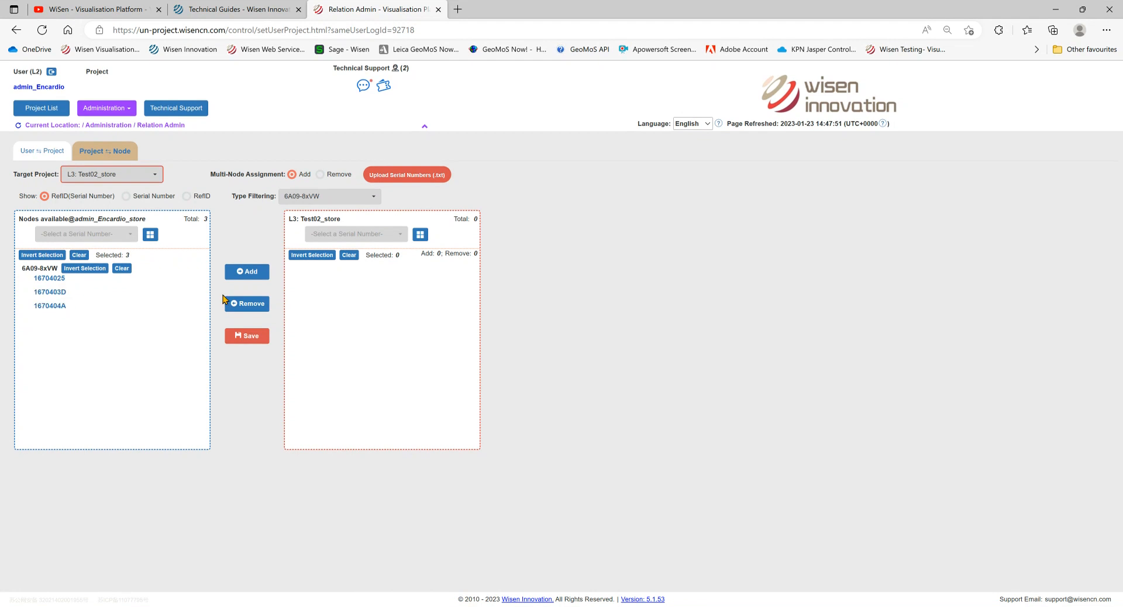
left_click(254, 272)
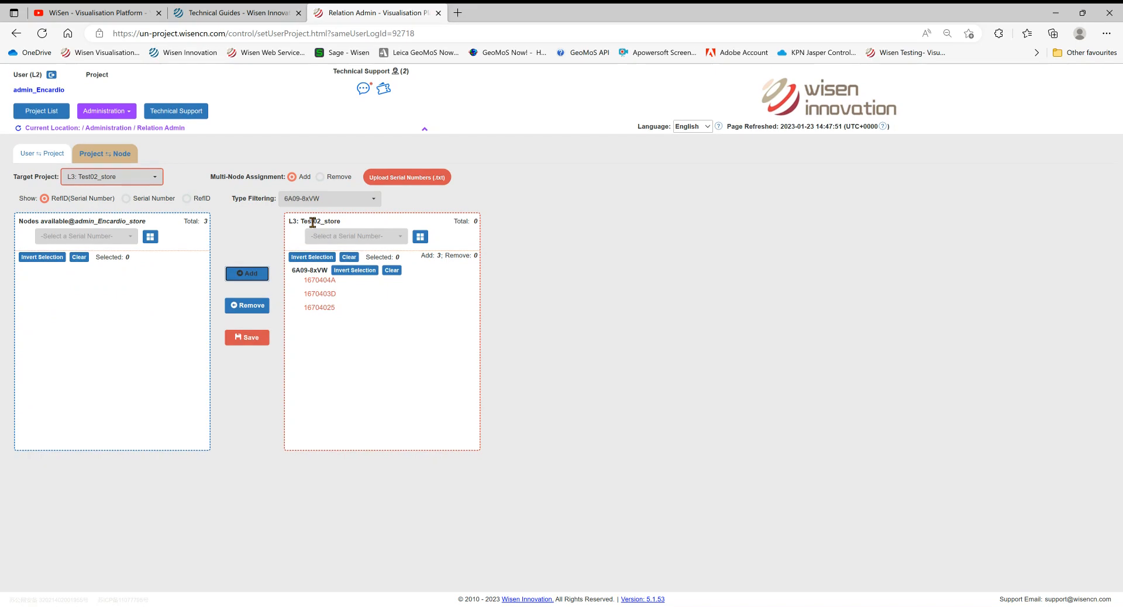
- Save and confirm the Test02_store node assignment
left_click(245, 336)
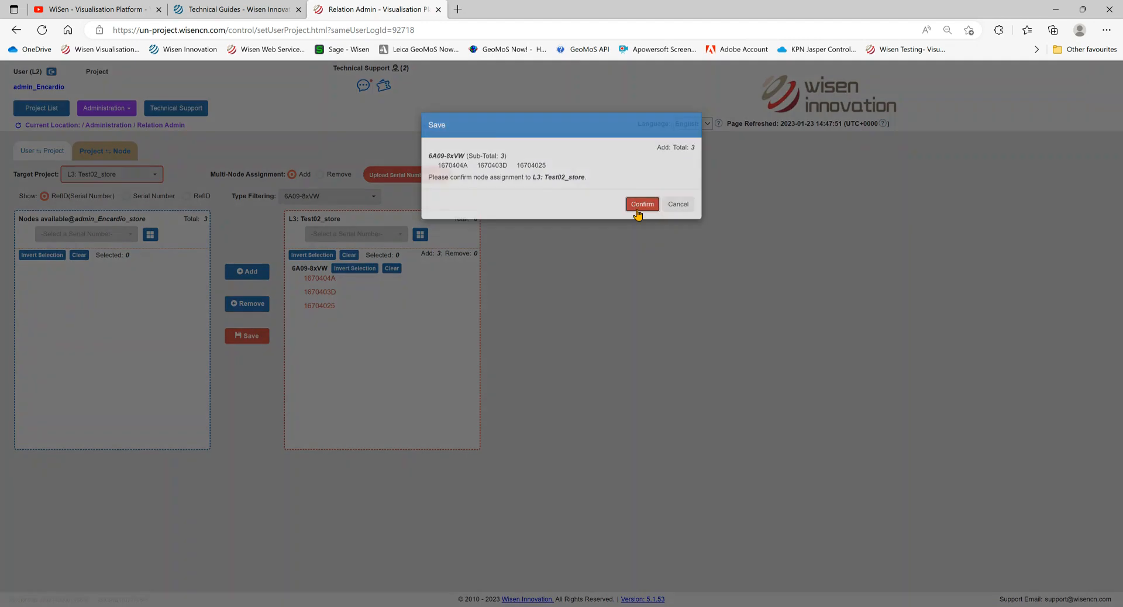
left_click(638, 211)
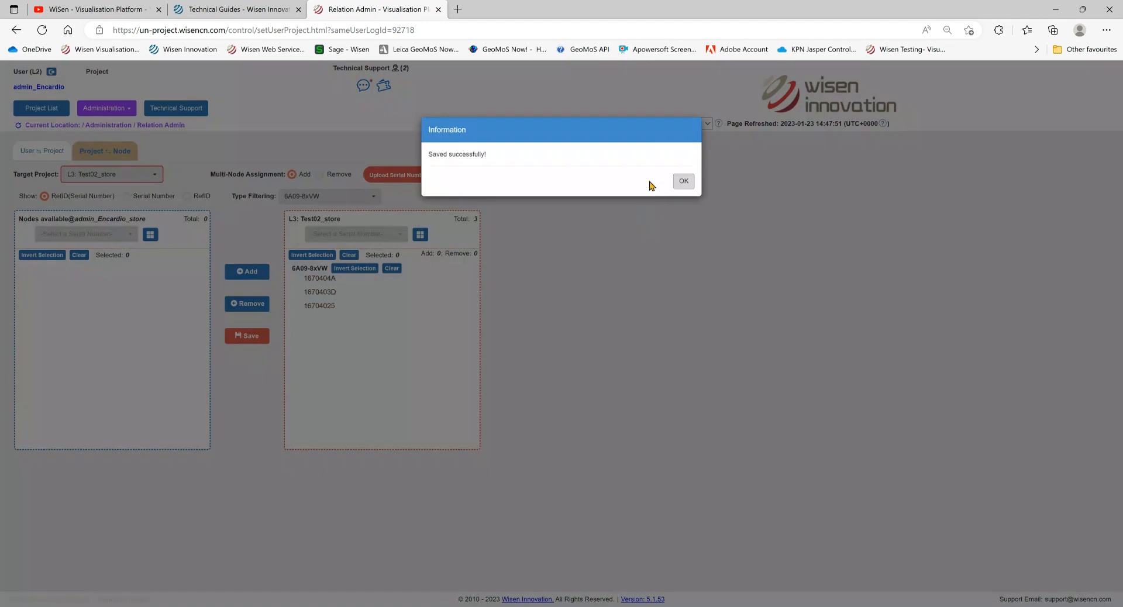
left_click(683, 182)
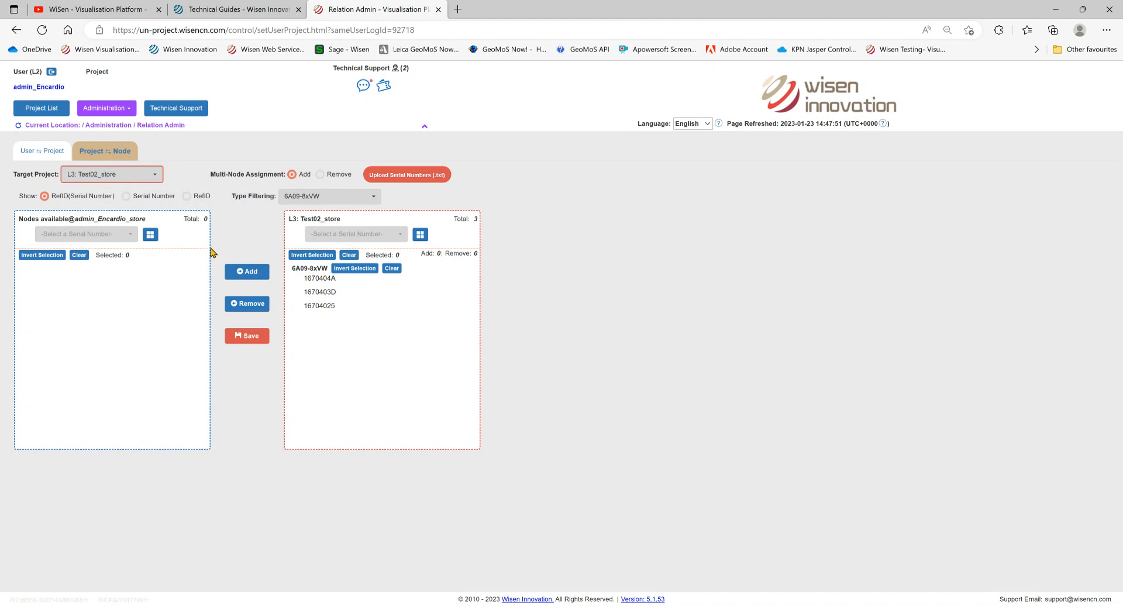
- With project Test as target, add nodes 16704025, 1670403D and 1670404A
left_click(121, 175)
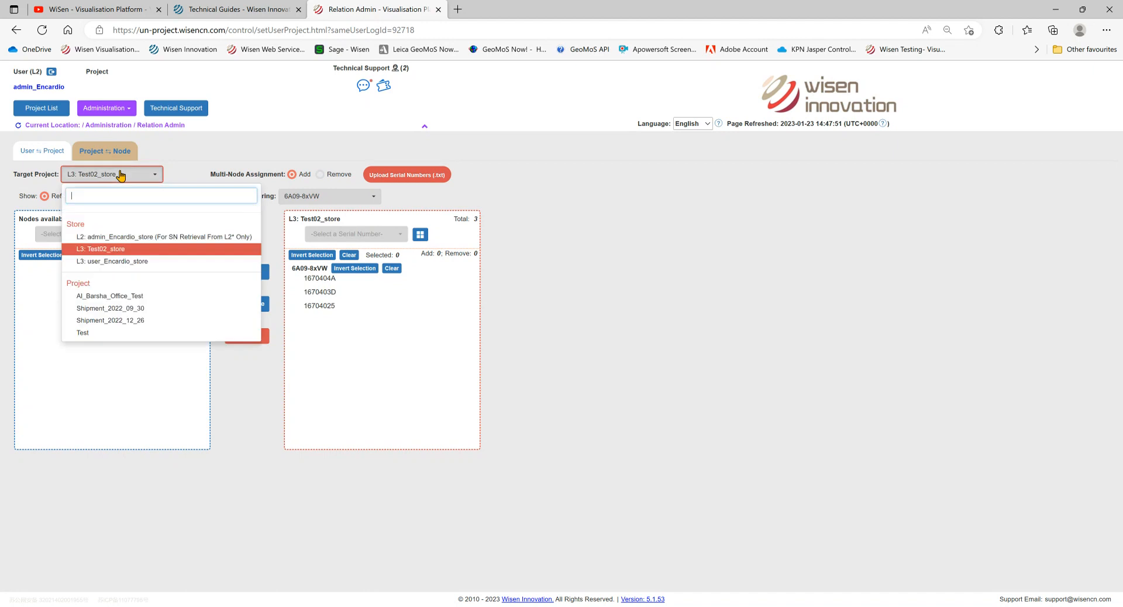
left_click(106, 336)
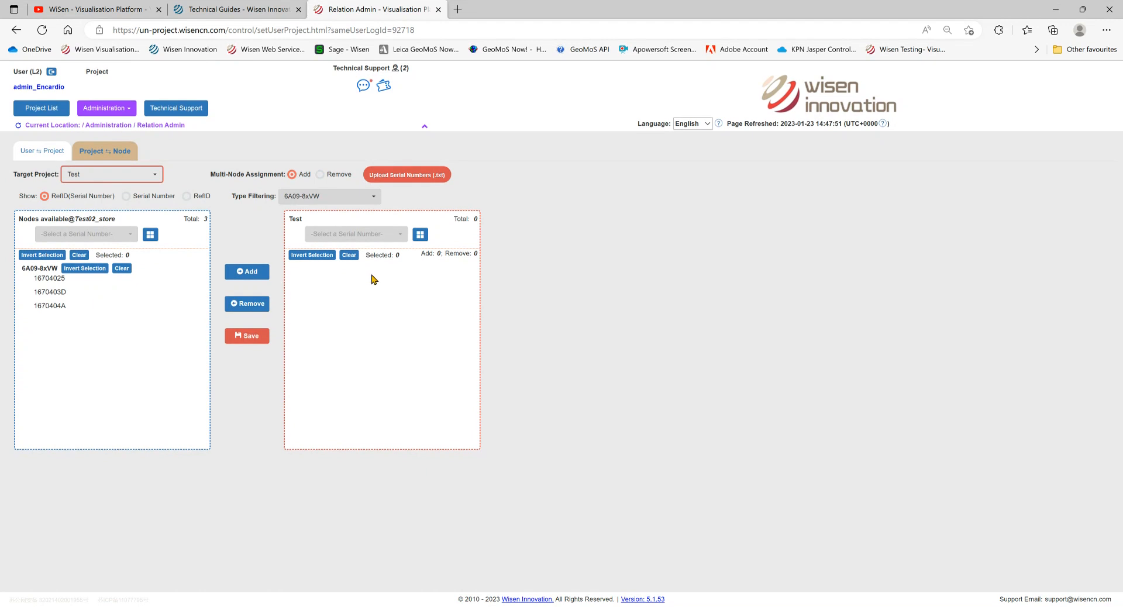
left_click(59, 278)
left_click(55, 292)
left_click(56, 307)
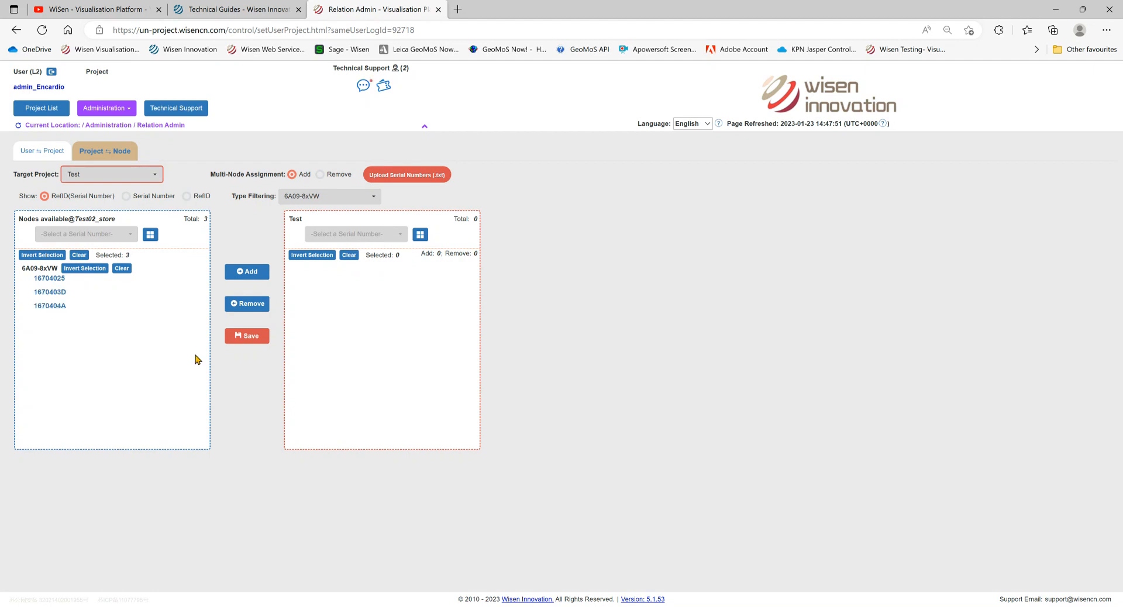
left_click(250, 338)
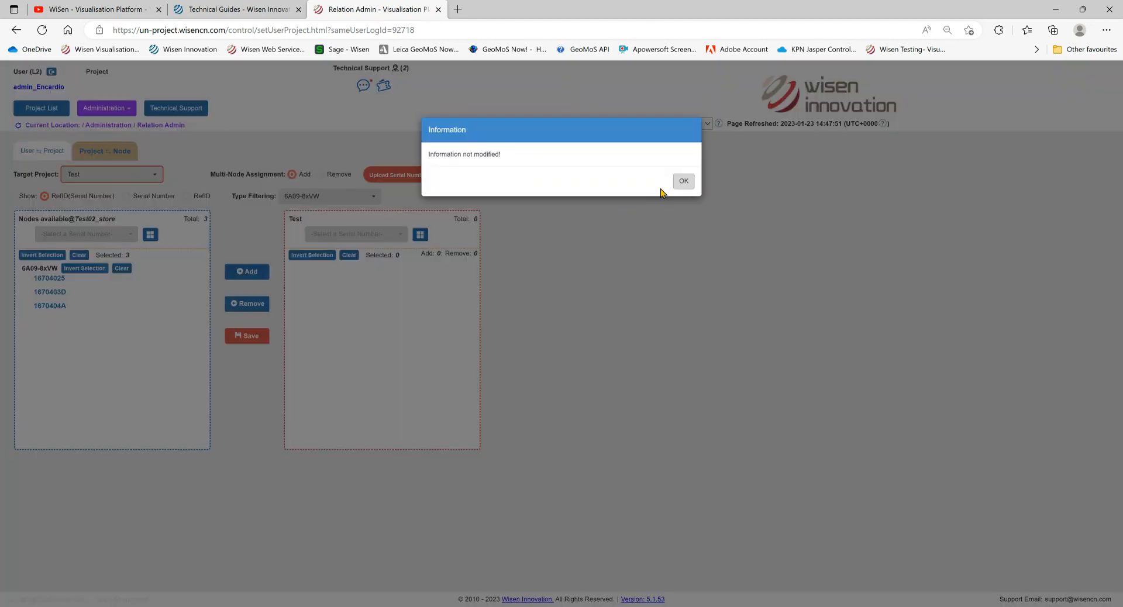
left_click(683, 181)
left_click(243, 273)
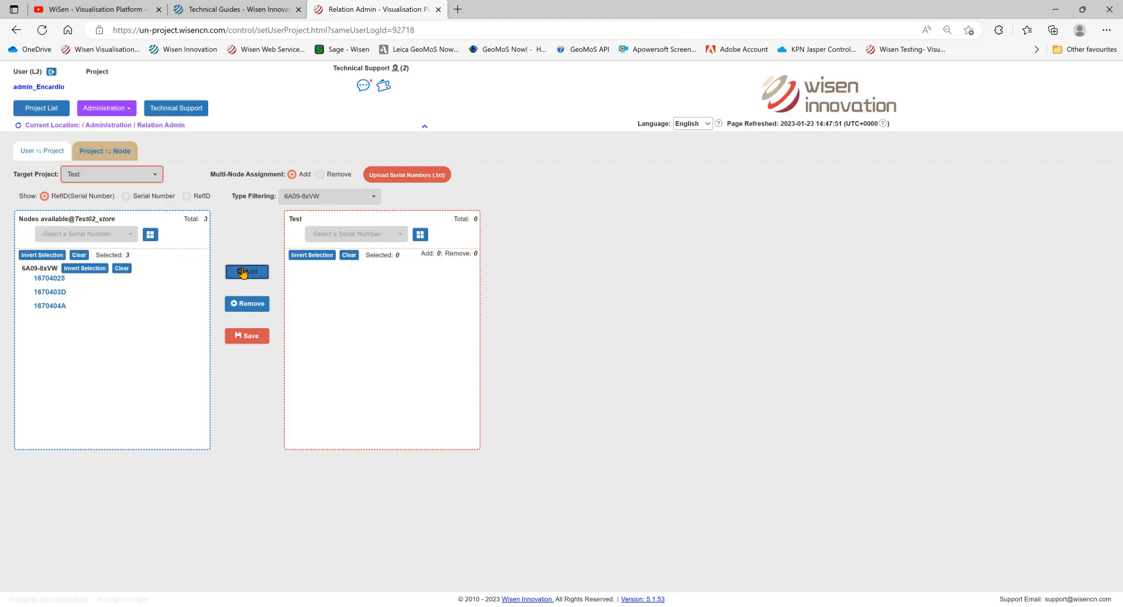
- Save and confirm the assignment to Test, then return to the Project List
left_click(246, 335)
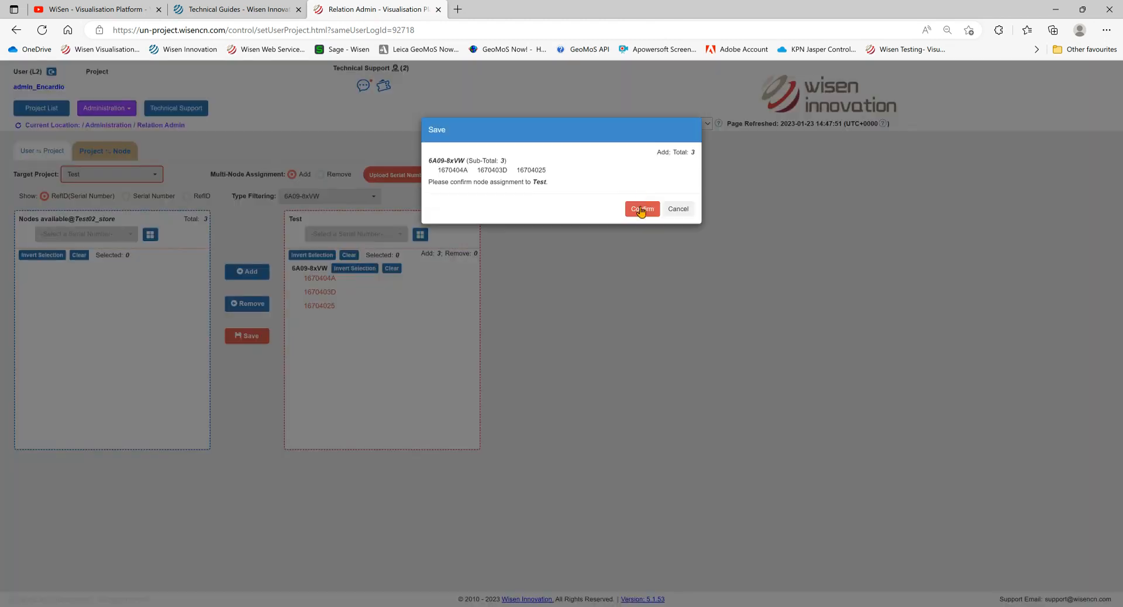
left_click(642, 209)
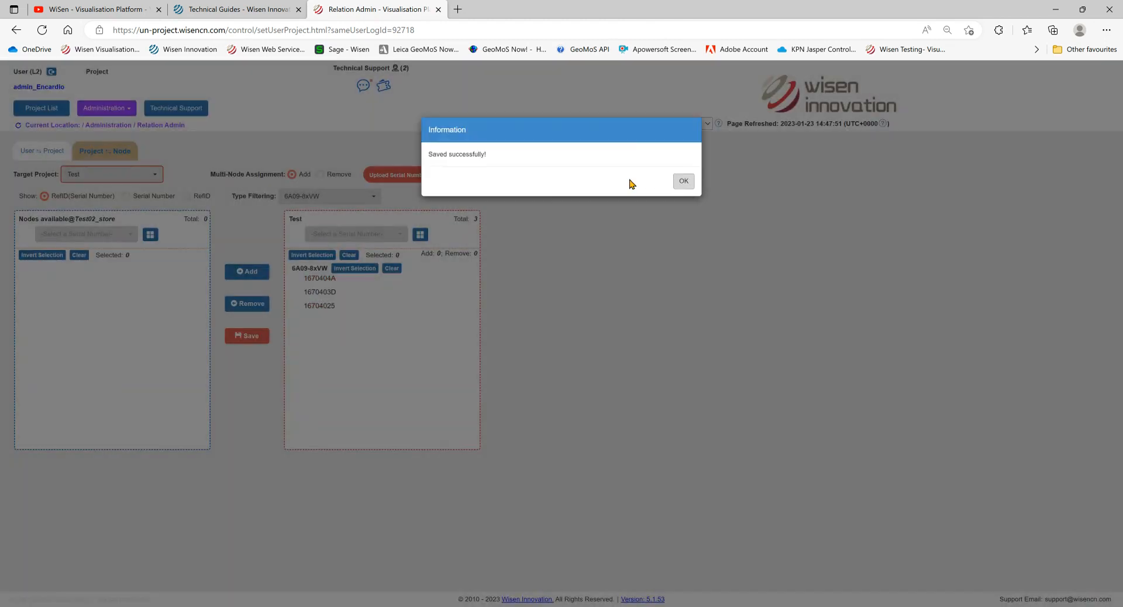
left_click(682, 181)
left_click(28, 111)
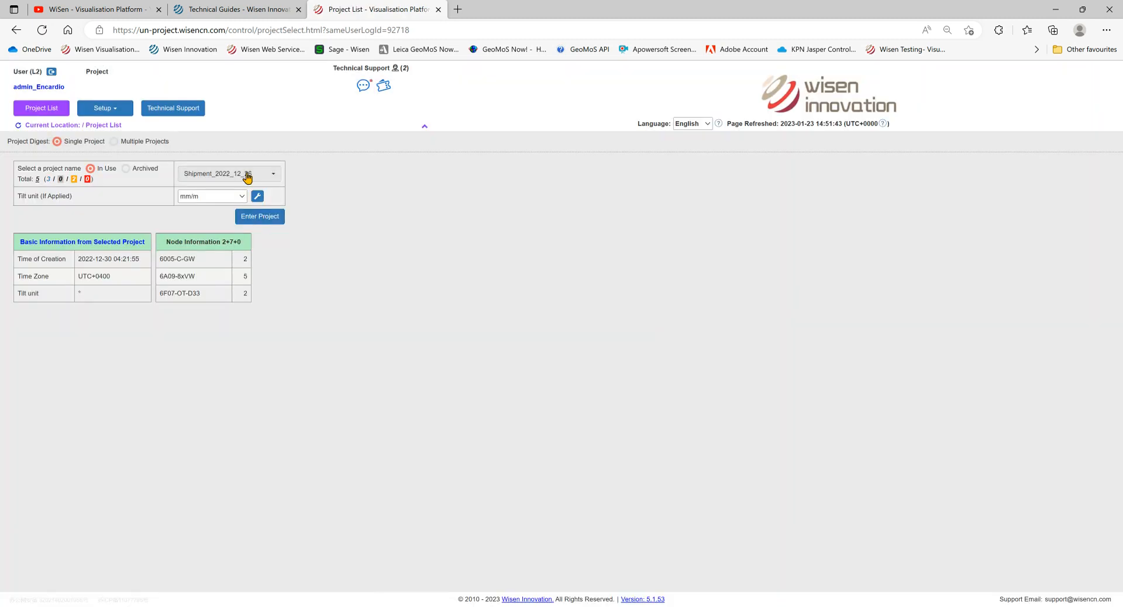
- Enter project Test to view its Show Table listing the three 6A09-8xVW nodes
left_click(248, 174)
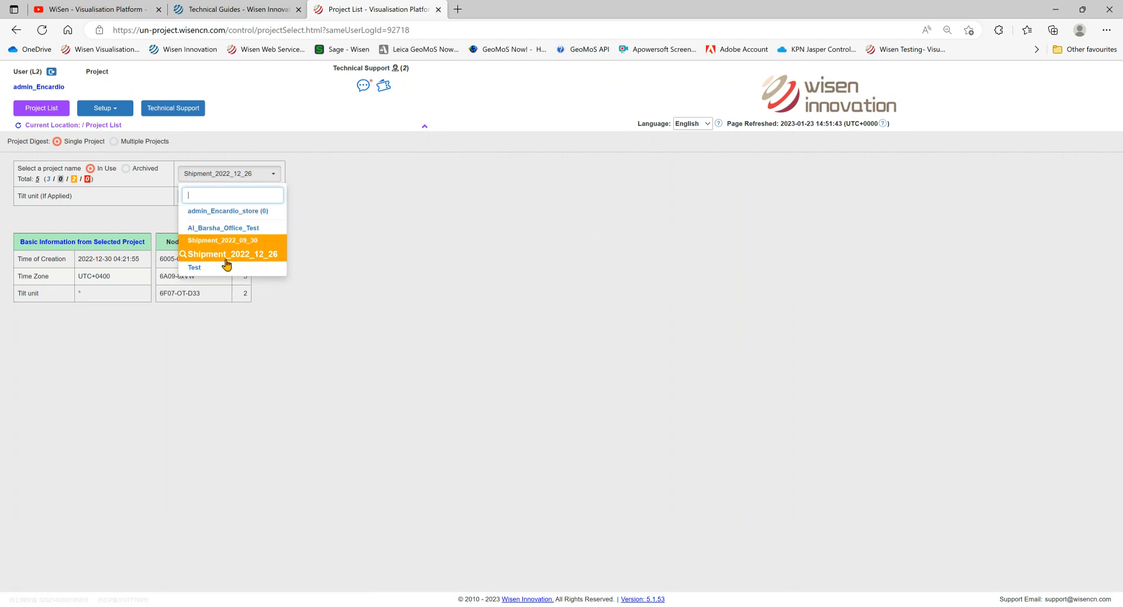
left_click(201, 275)
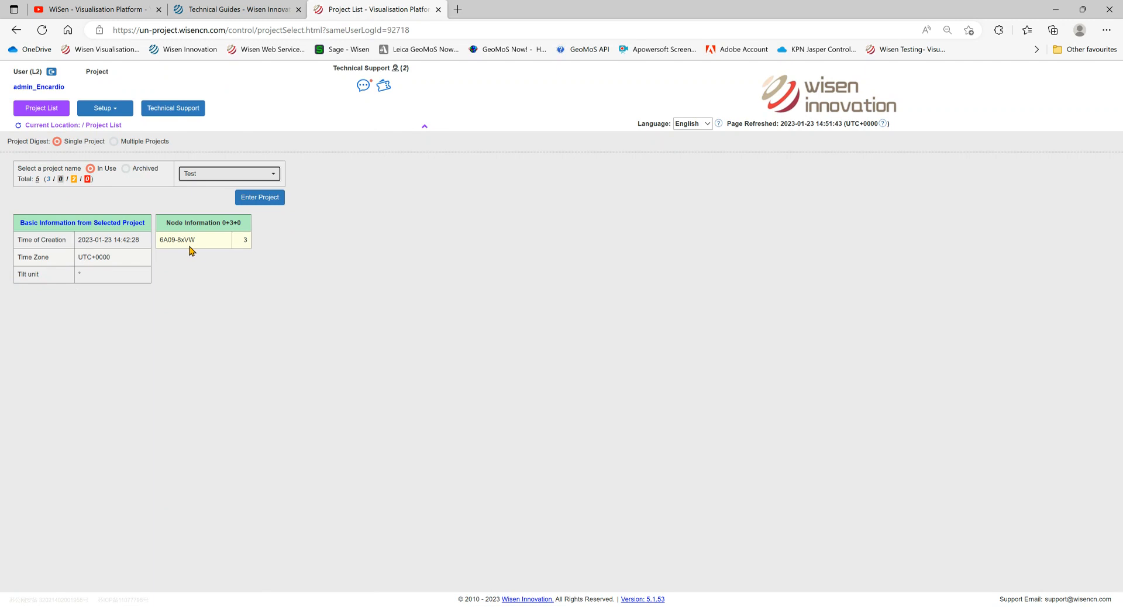
left_click(264, 199)
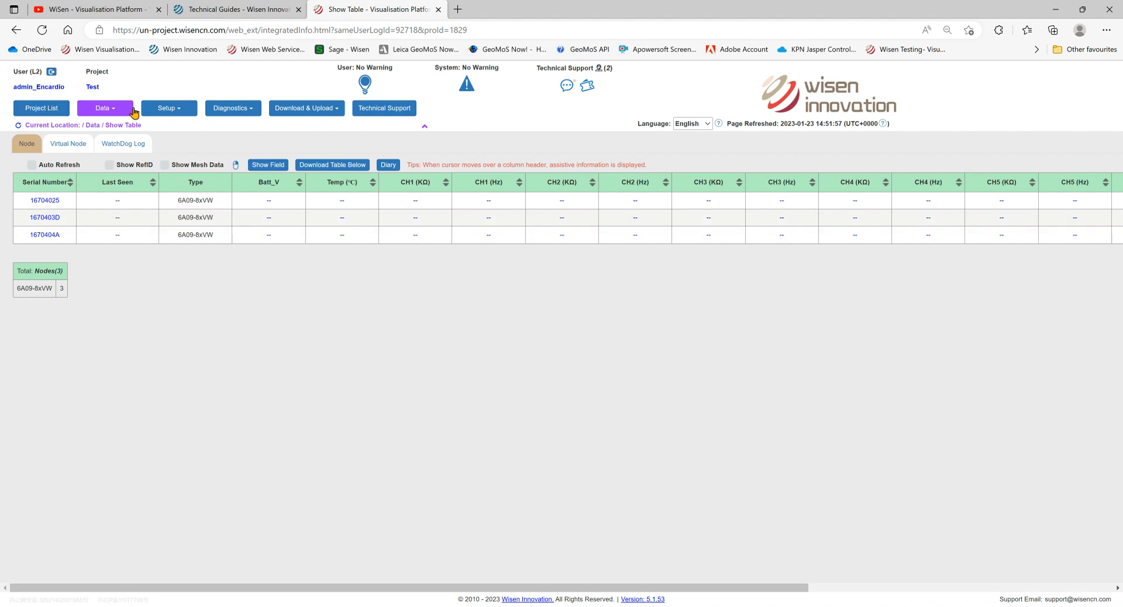
- Go from project Test's node table back to the Project List
left_click(177, 111)
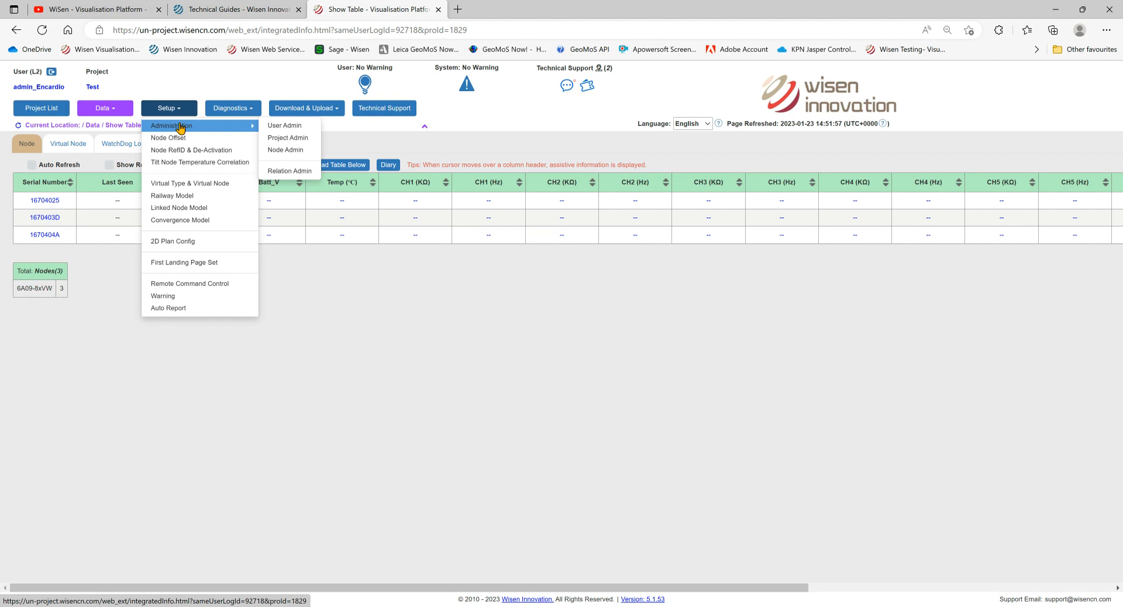
mouse_move(174, 127)
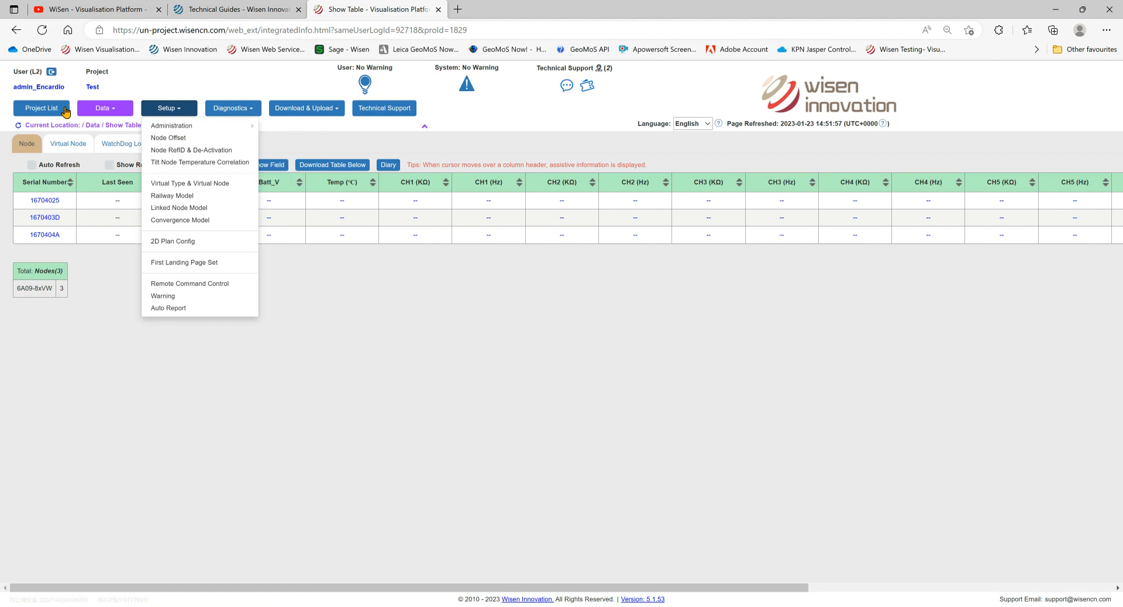
left_click(44, 109)
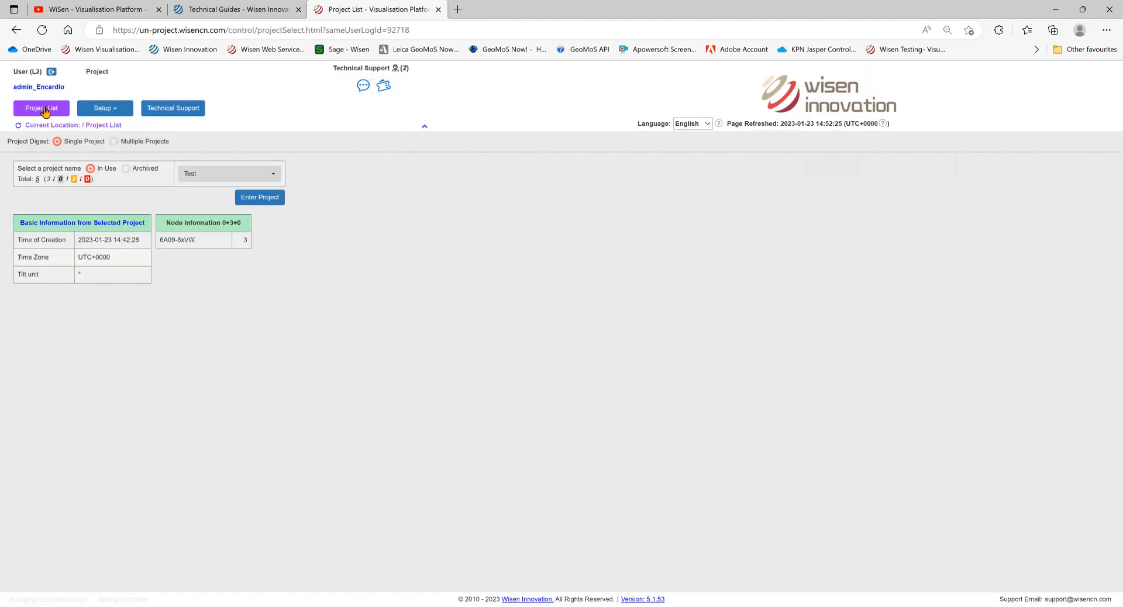
- Open the Node Admin page from Setup > Administration
left_click(117, 116)
mouse_move(115, 126)
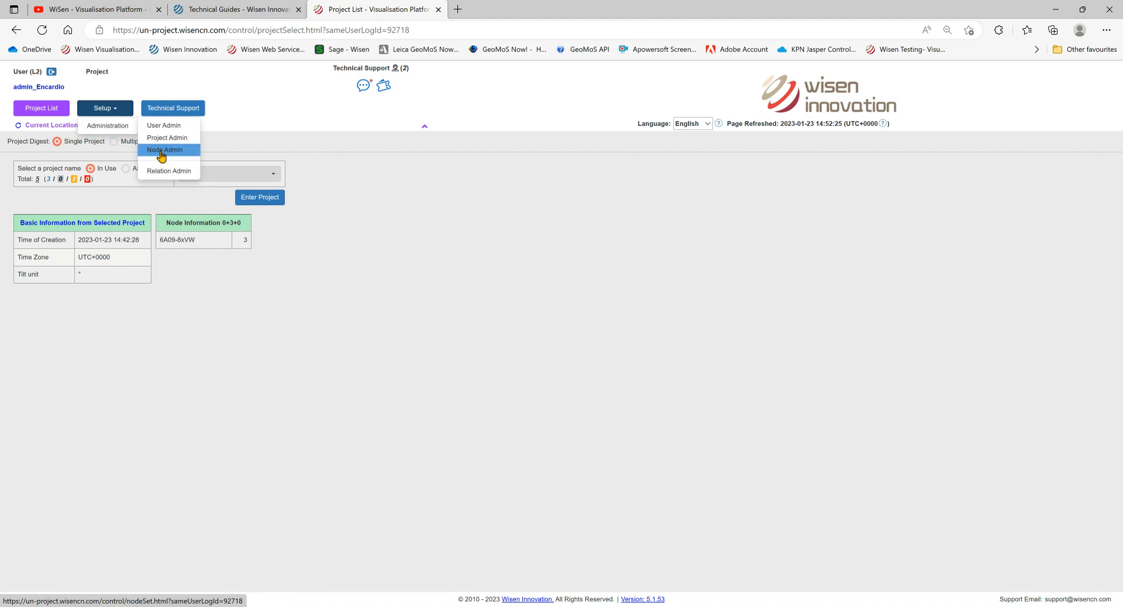
left_click(161, 152)
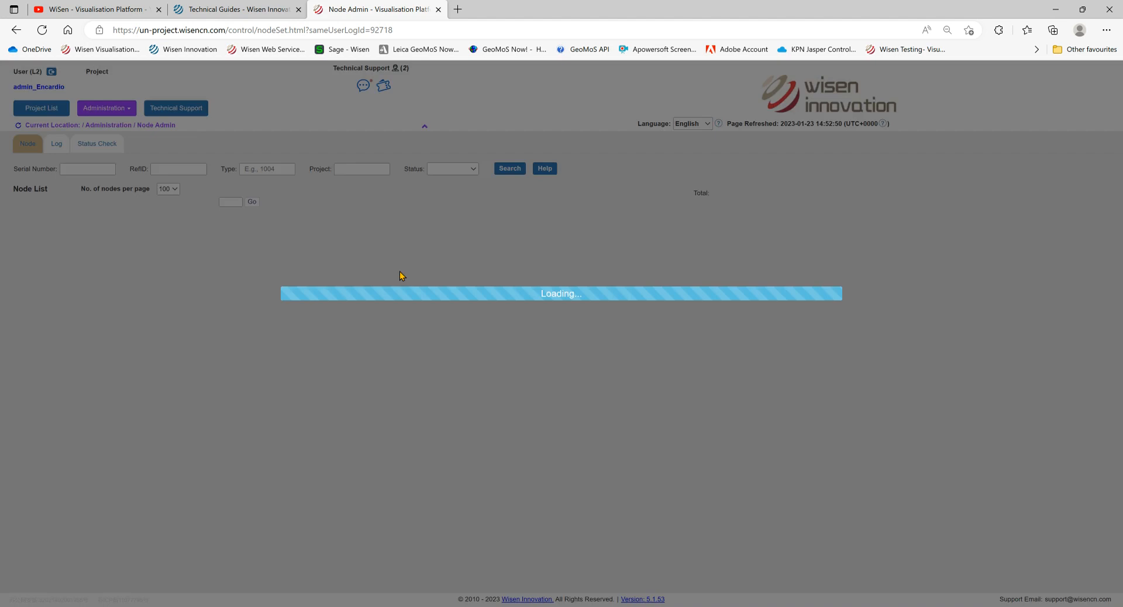